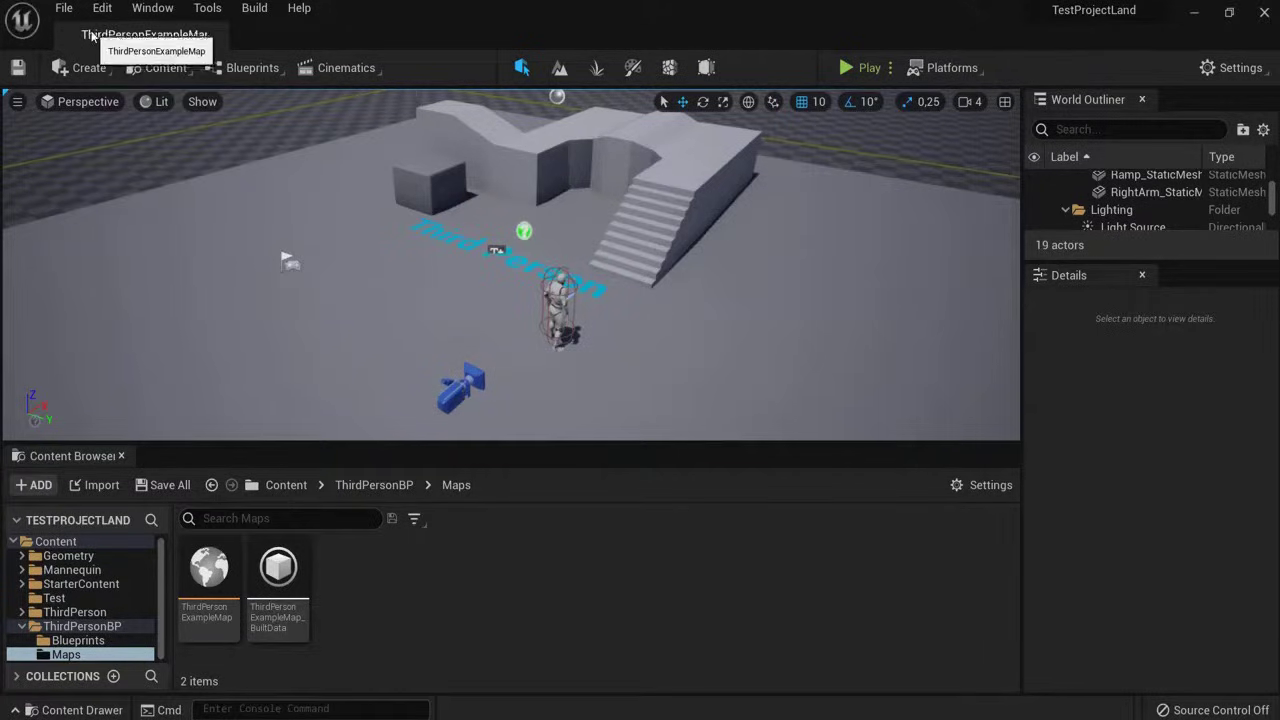
# Create a new level from the TimeOfDay template.
pyautogui.click(205, 570)
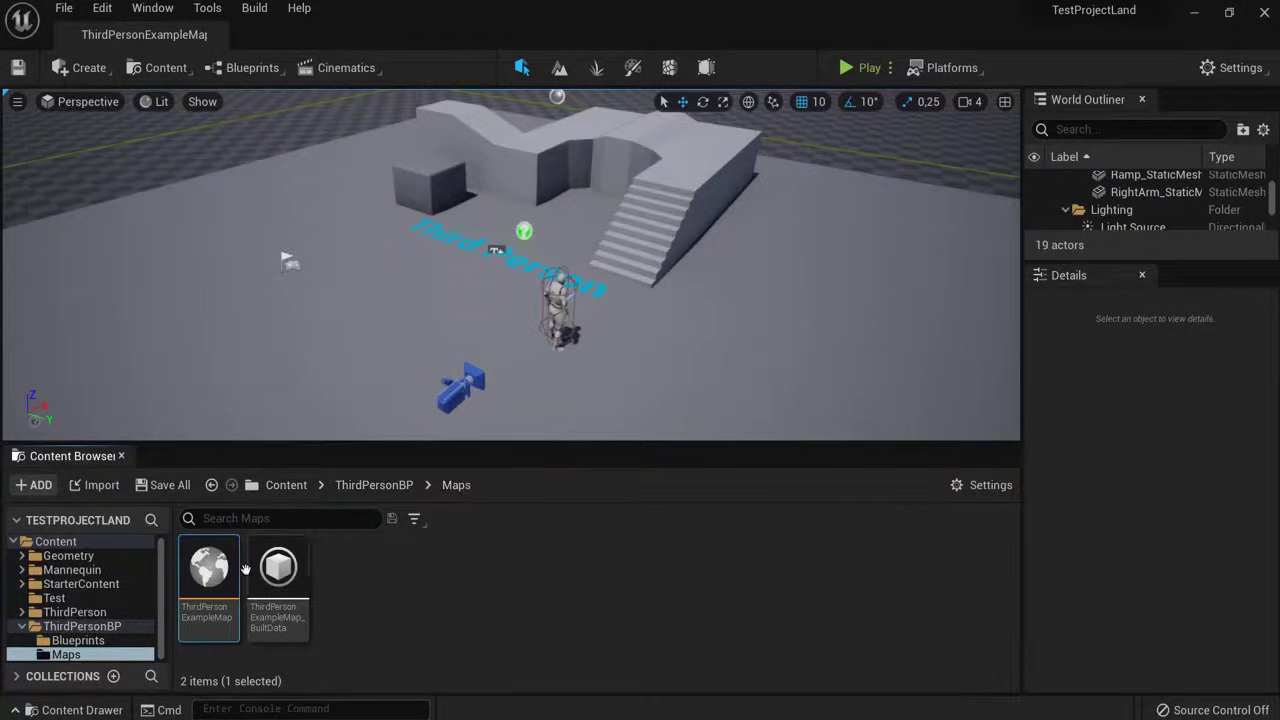
pyautogui.doubleClick(212, 574)
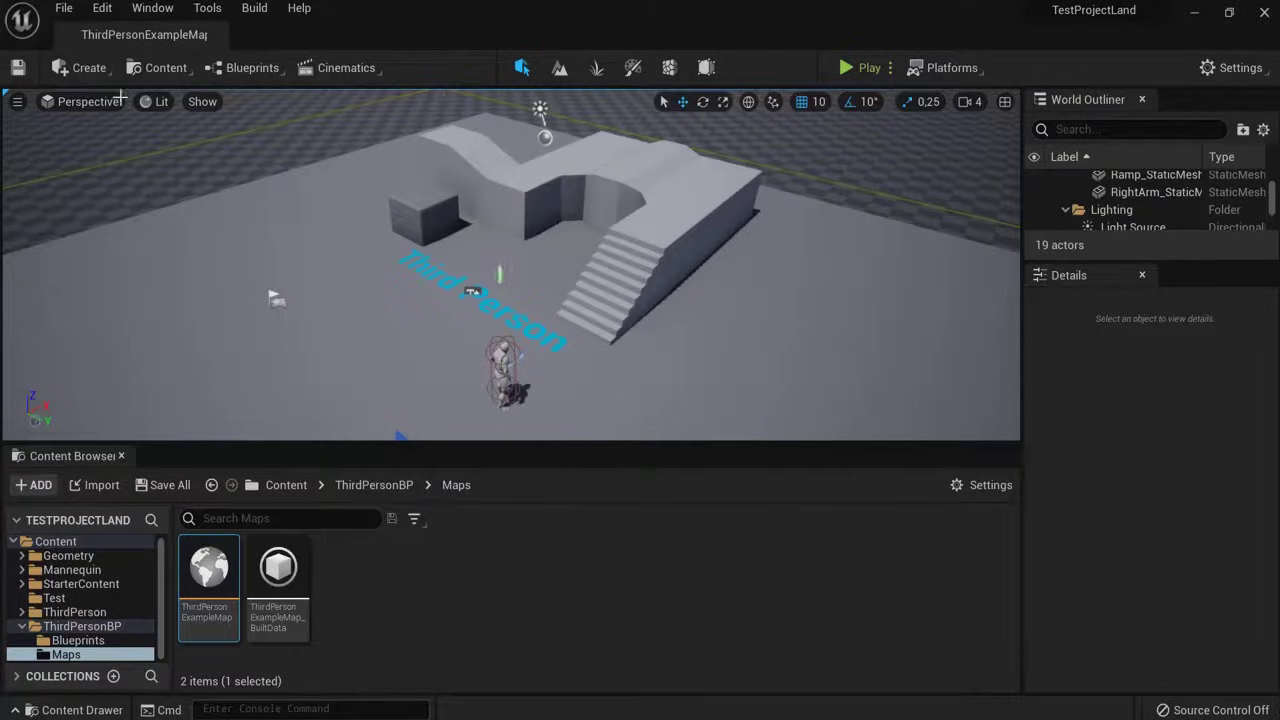
pyautogui.click(63, 8)
pyautogui.click(110, 52)
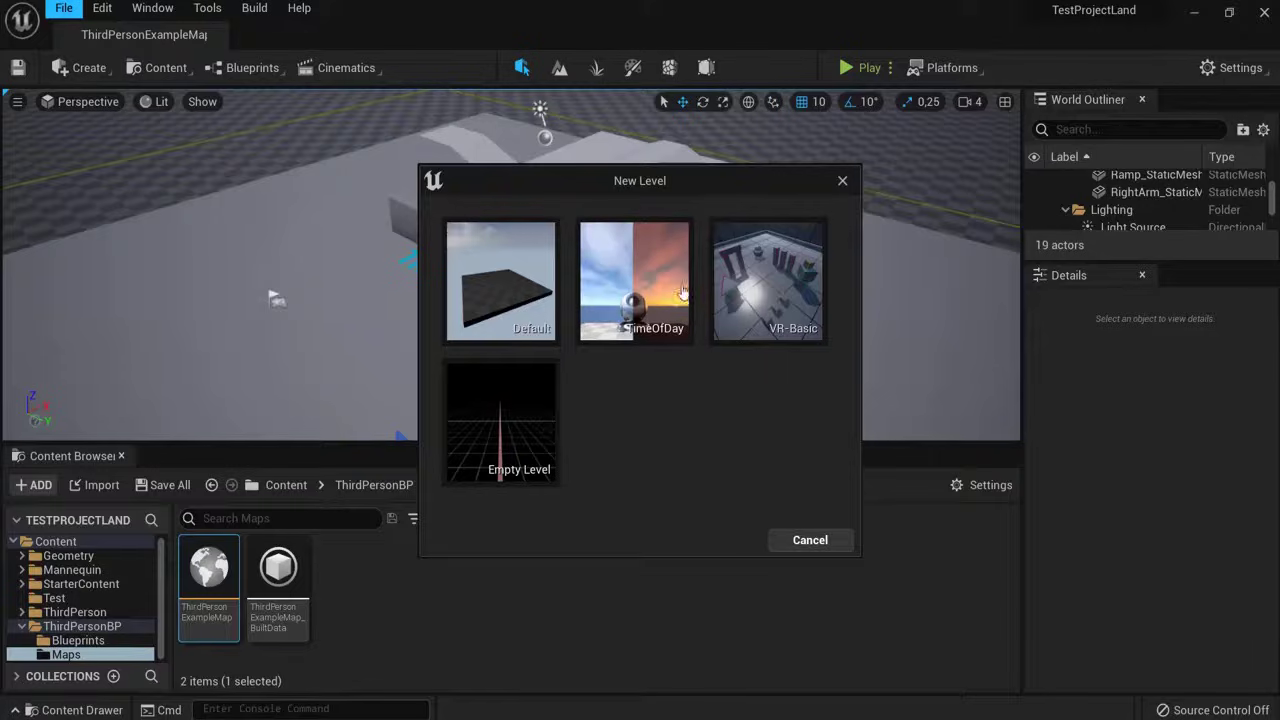
pyautogui.click(636, 284)
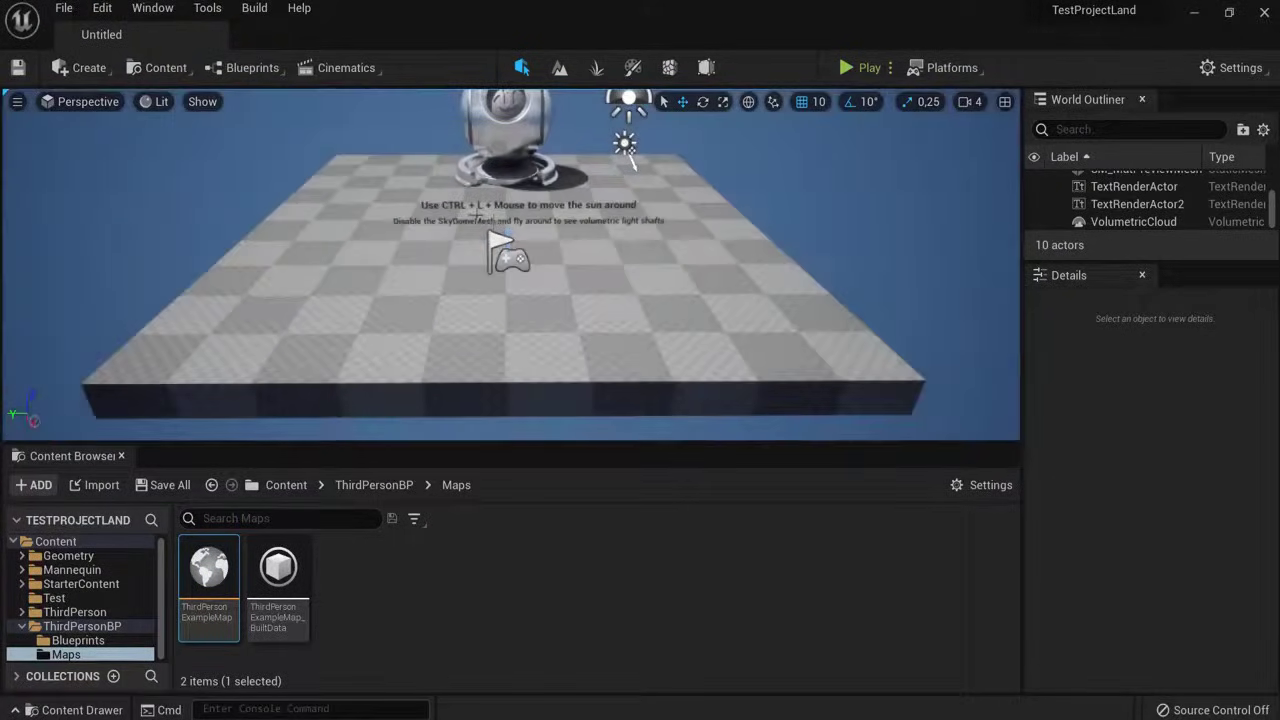
# Save the new level as Level2 in the ThirdPersonBP/Maps folder.
pyautogui.hotkey('ctrl', 's')
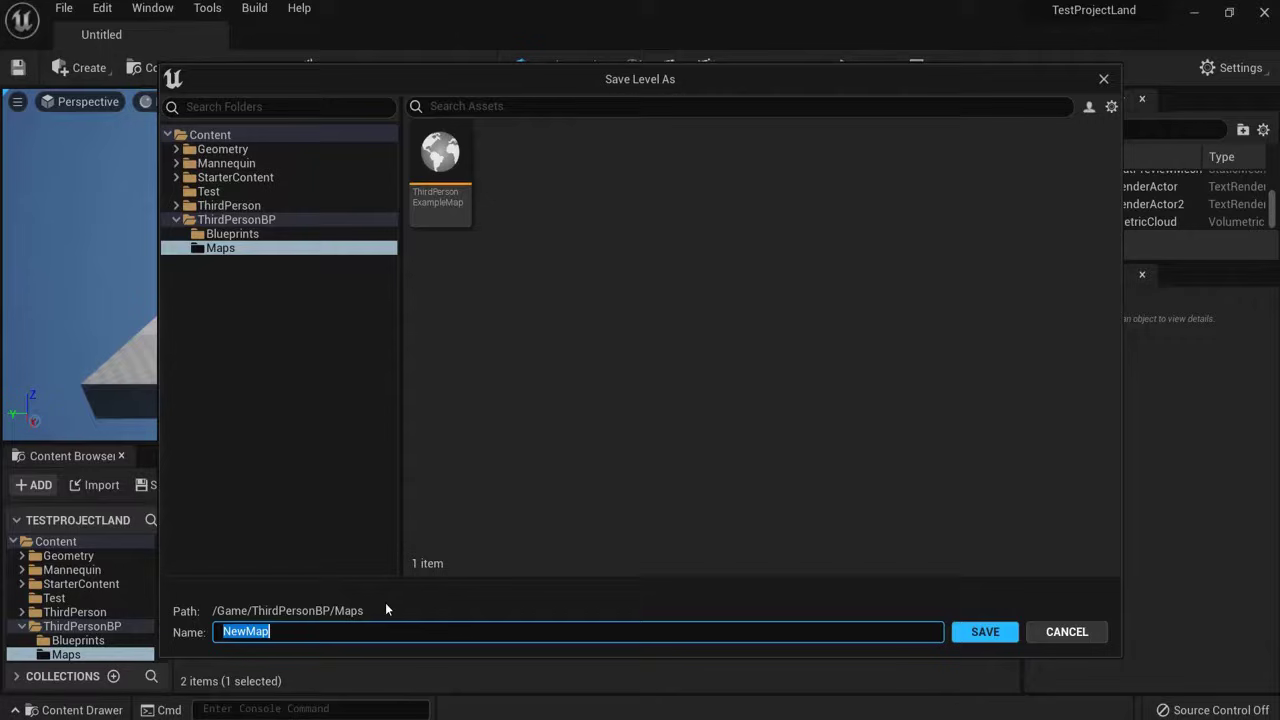
pyautogui.write('Level2')
pyautogui.click(985, 631)
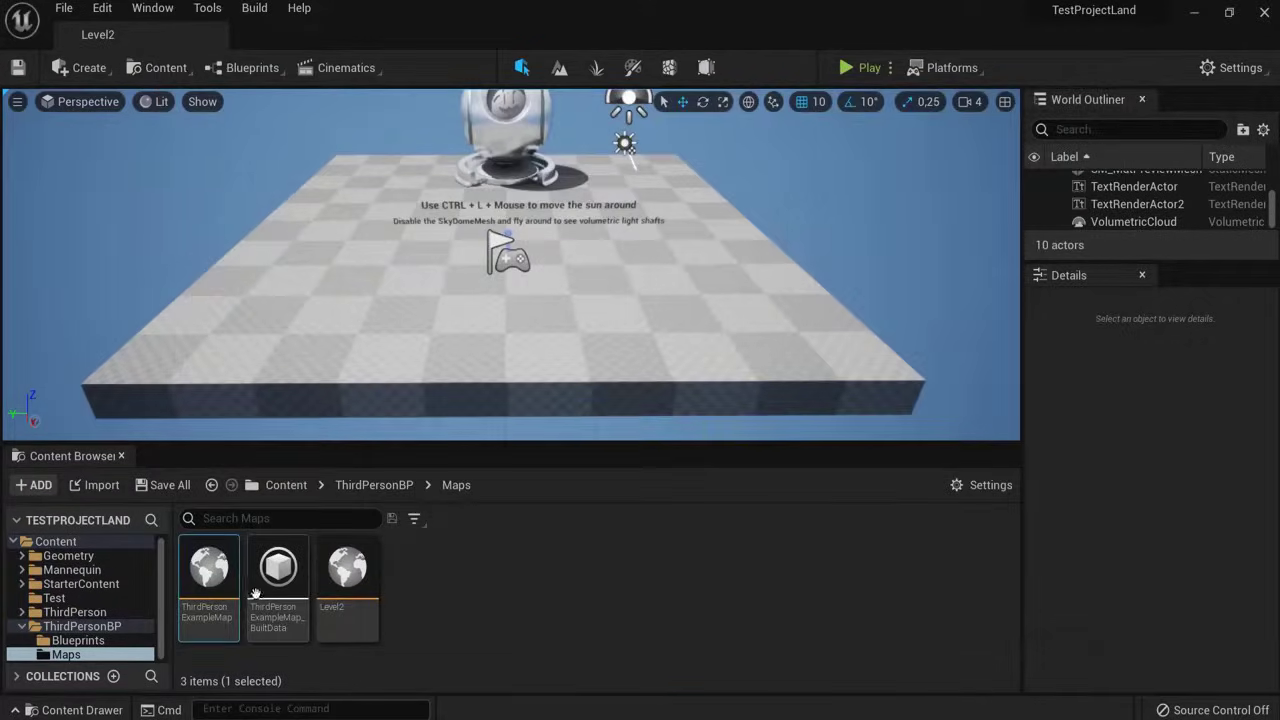
# Reopen the ThirdPersonExampleMap level from the Maps folder.
pyautogui.click(349, 590)
pyautogui.doubleClick(209, 570)
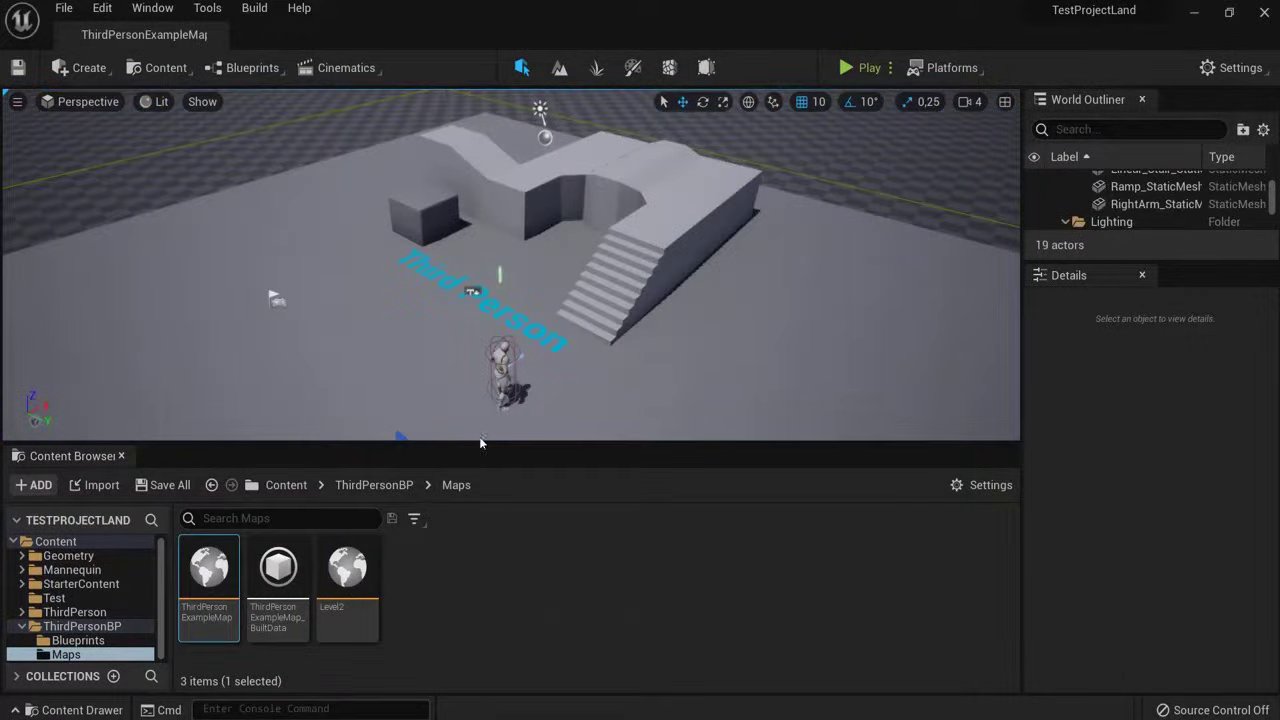
pyautogui.moveTo(510, 265); pyautogui.dragTo(539, 271, button='right')
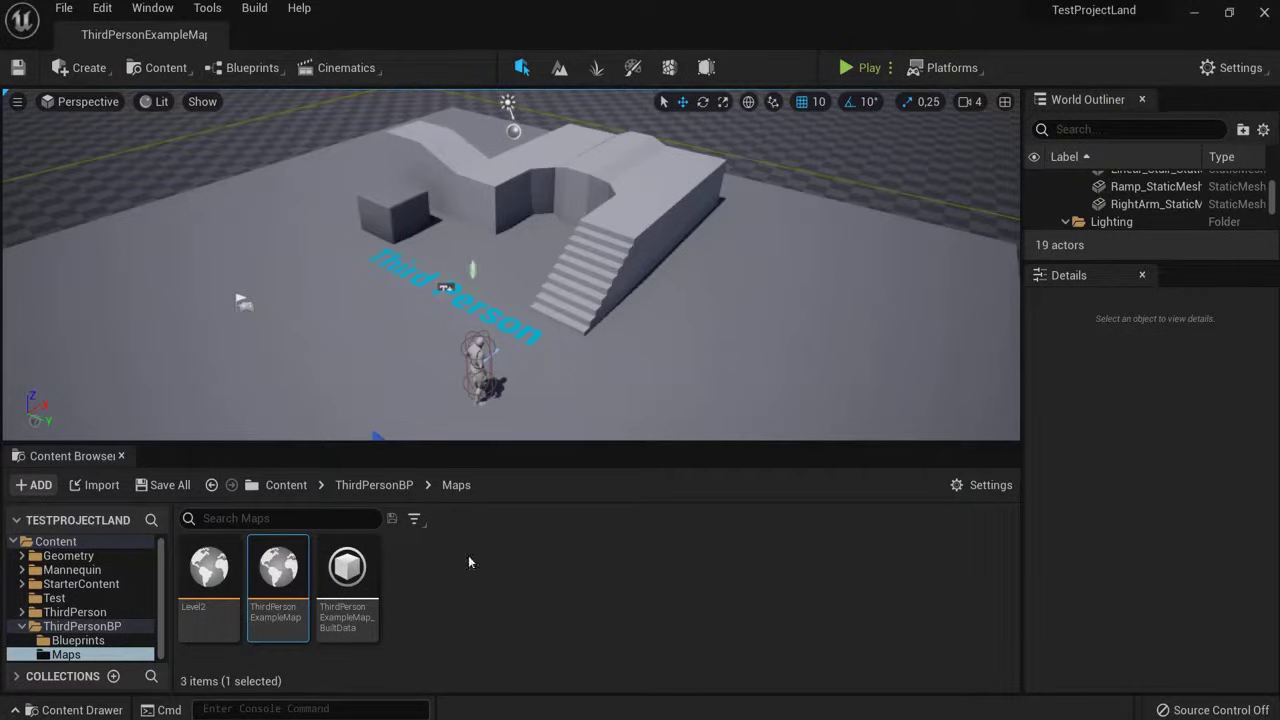
# Create a Blueprint Class with Actor as parent in the Maps folder and name it Trigger.
pyautogui.rightClick(499, 600)
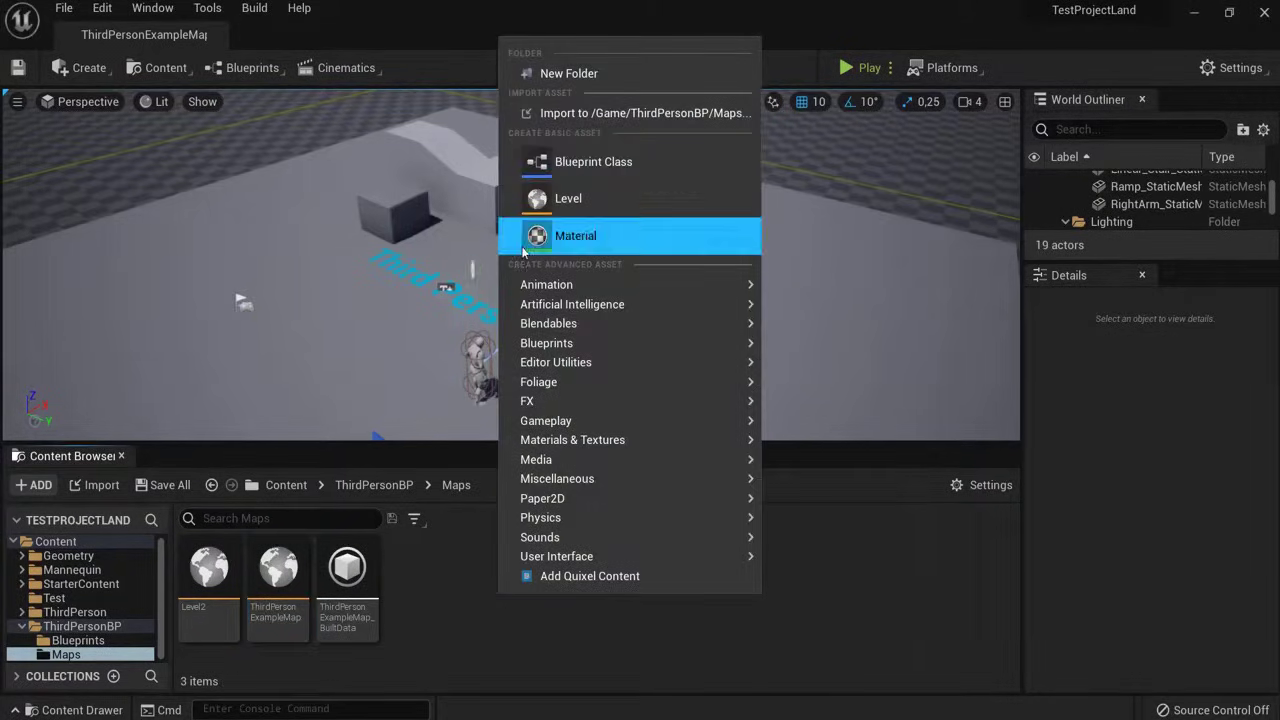
pyautogui.click(576, 163)
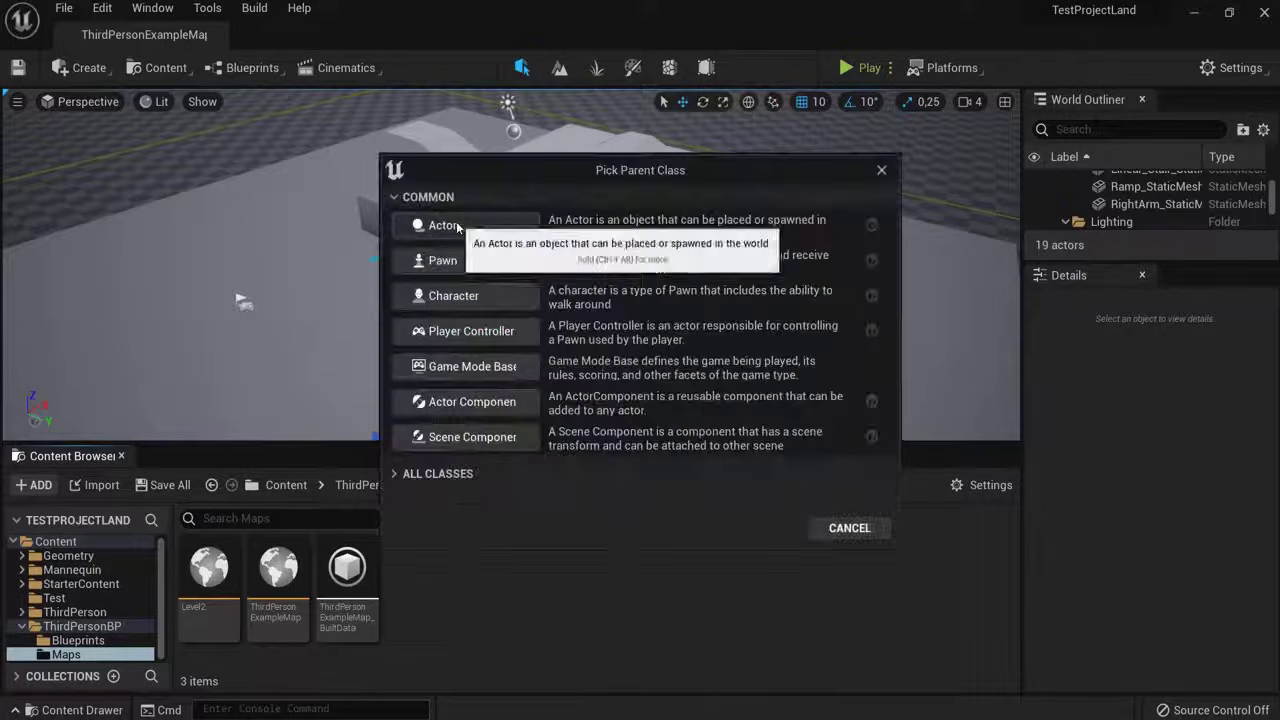
pyautogui.click(420, 222)
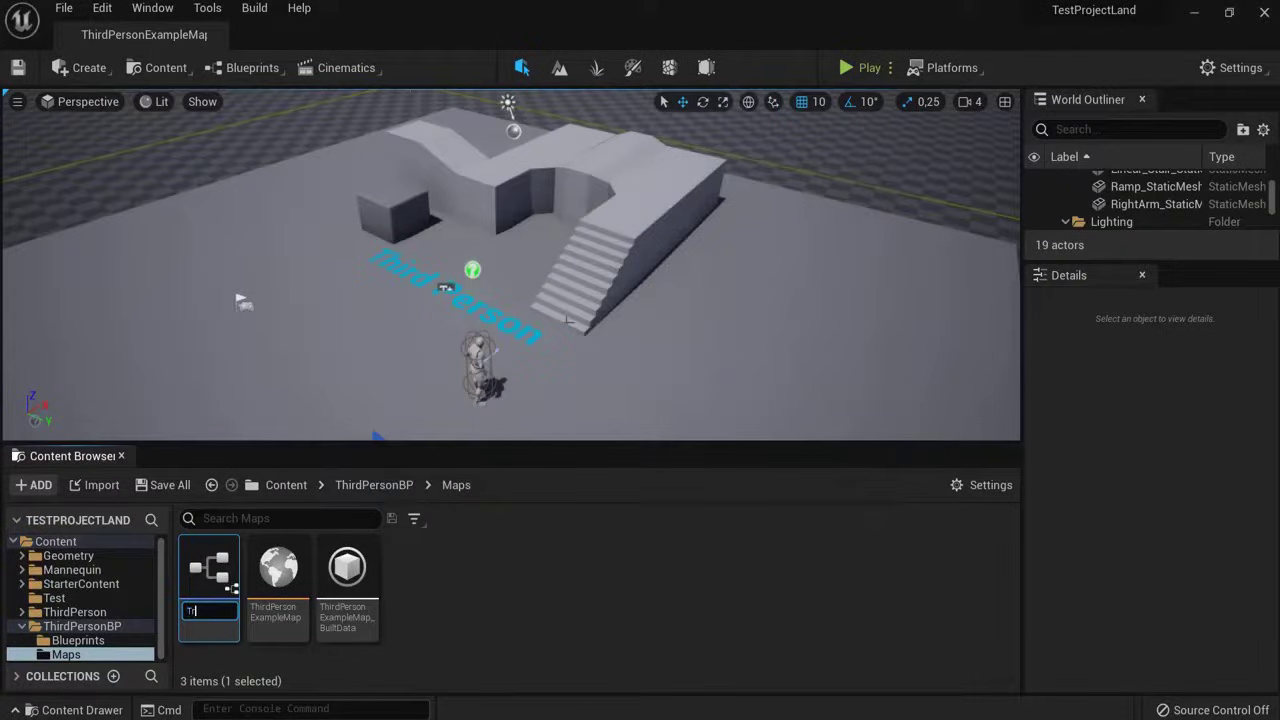
pyautogui.press('Return')
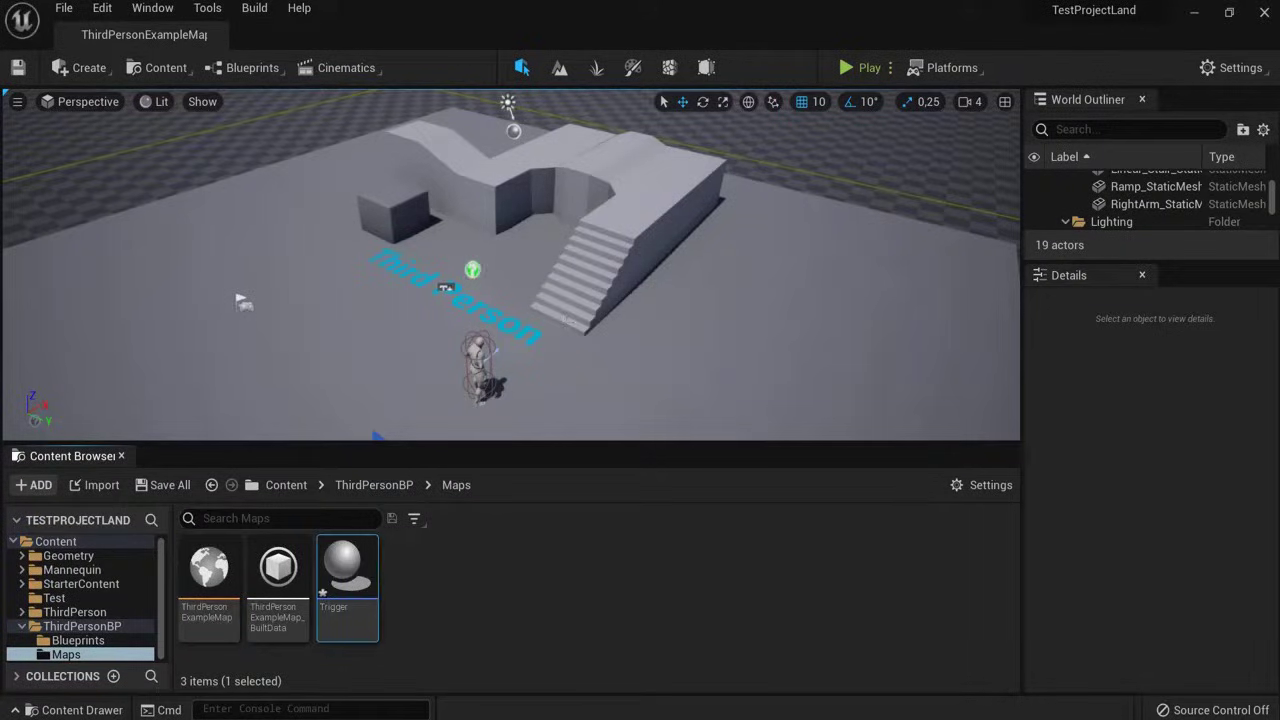
# Open the Trigger blueprint, add a Plane component and scale it to 3.0 in X and Y.
pyautogui.doubleClick(369, 624)
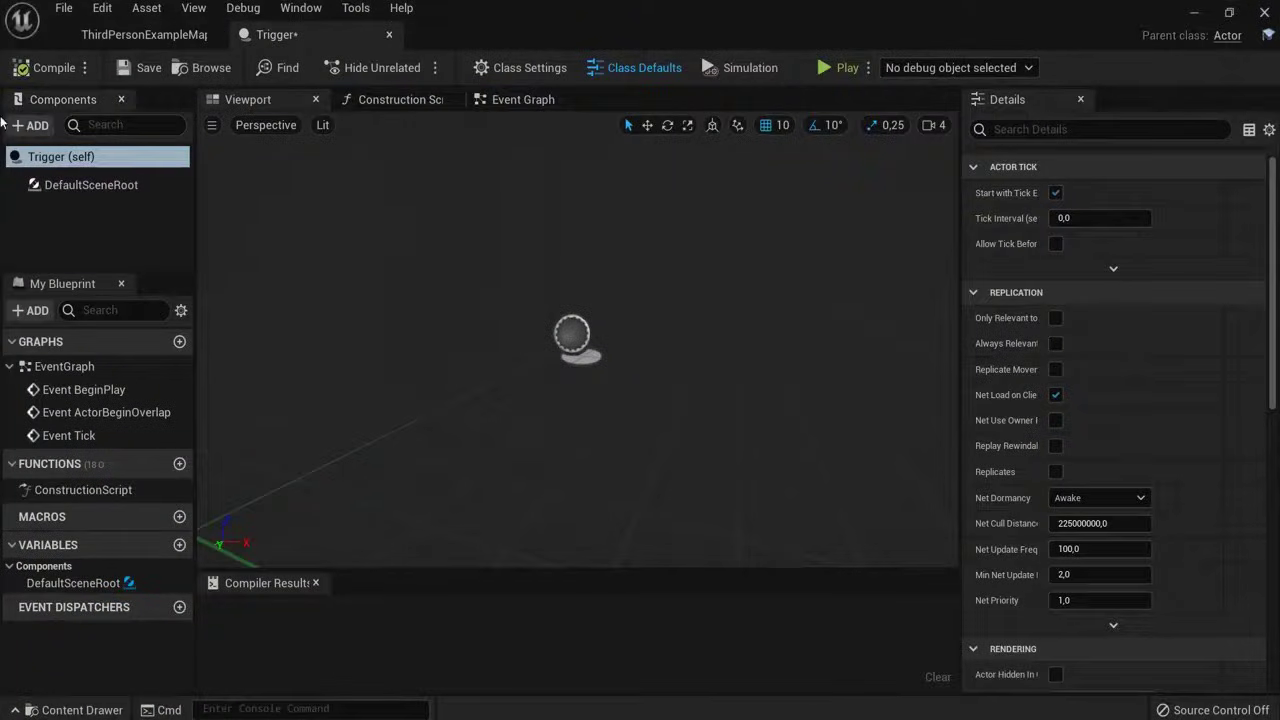
pyautogui.click(31, 125)
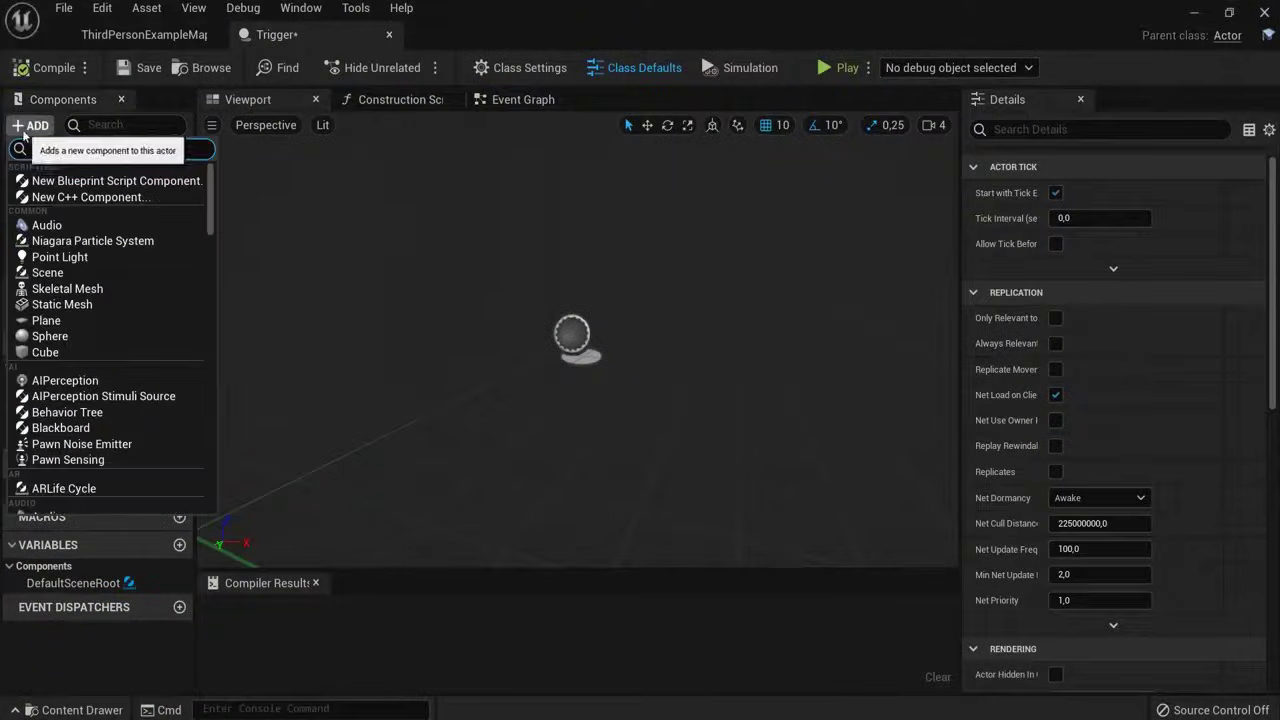
pyautogui.click(47, 321)
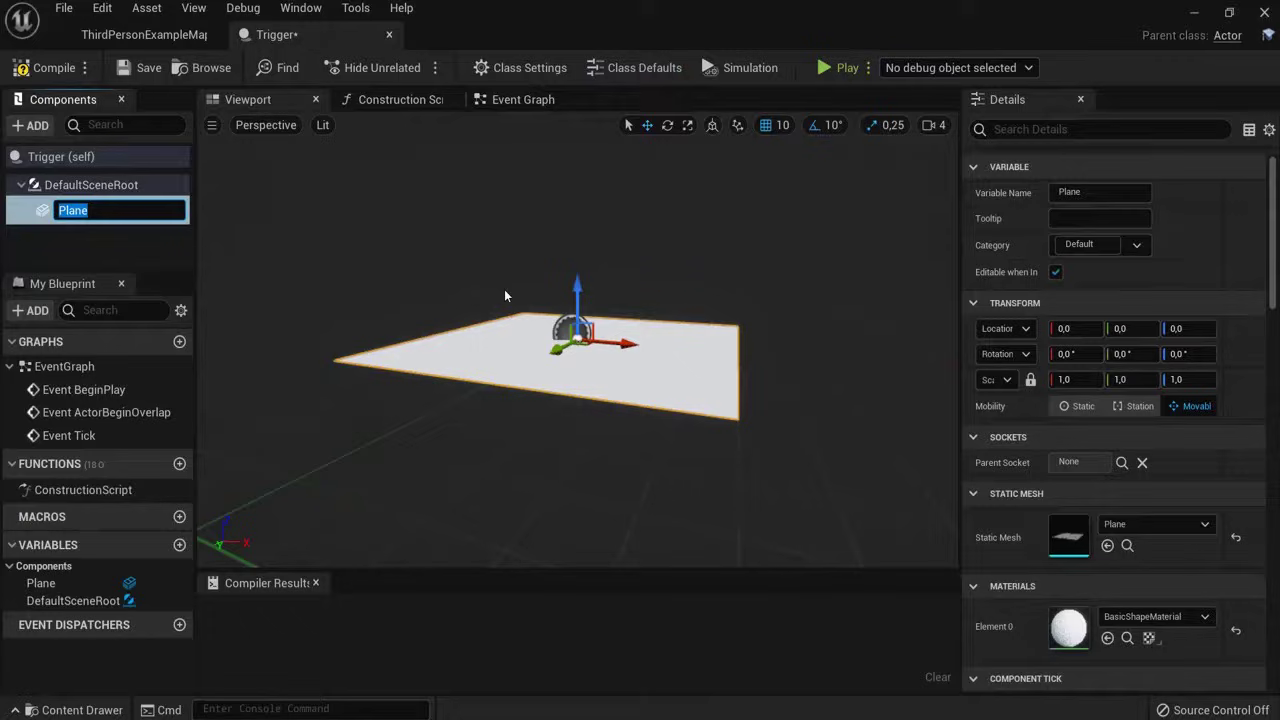
pyautogui.click(687, 125)
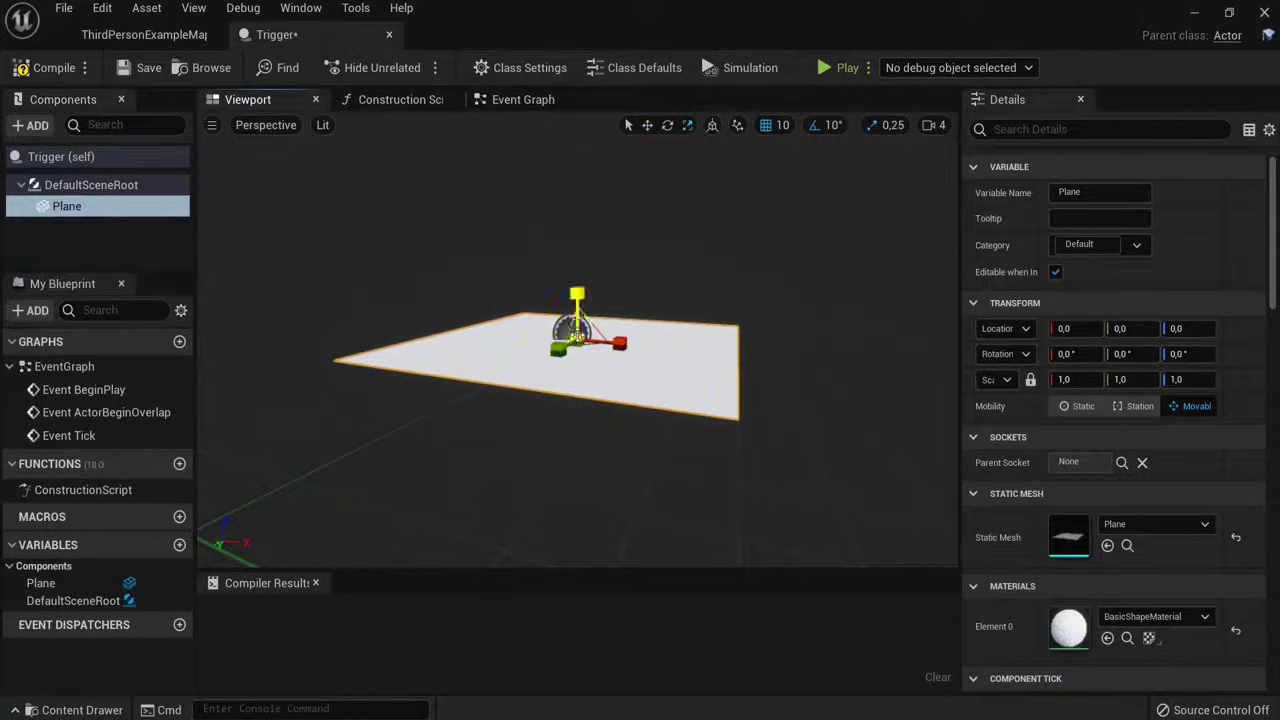
pyautogui.moveTo(582, 343); pyautogui.dragTo(628, 409, button='right')
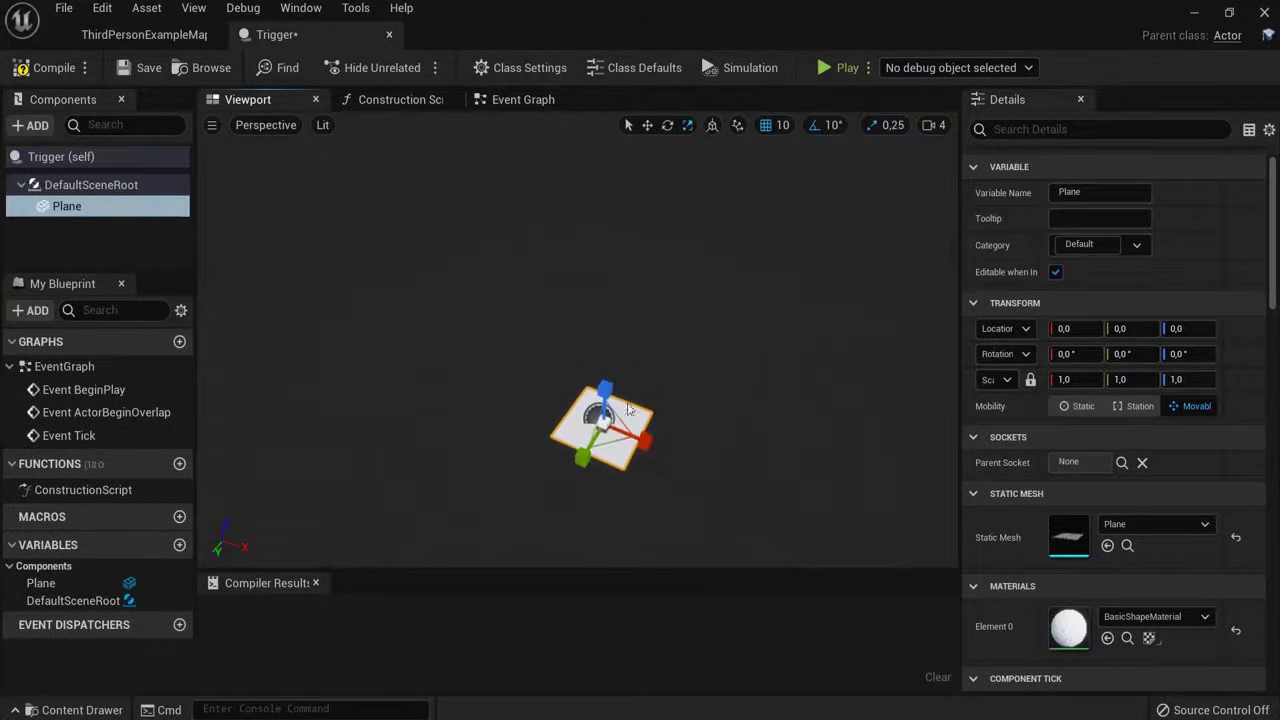
pyautogui.moveTo(605, 445); pyautogui.dragTo(499, 632)
# Add a Box Collision component under the plane and scale it to about 1.33 in X and Y and 2.0 in Z.
pyautogui.click(30, 125)
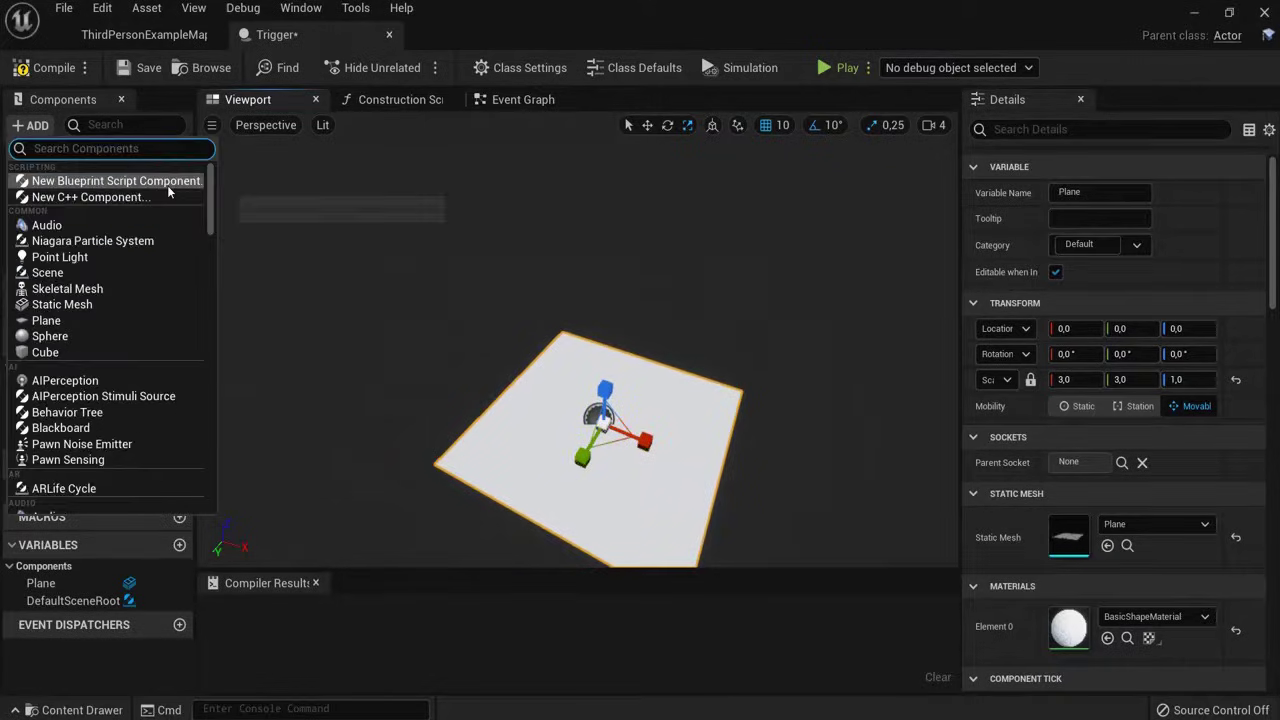
pyautogui.write('box')
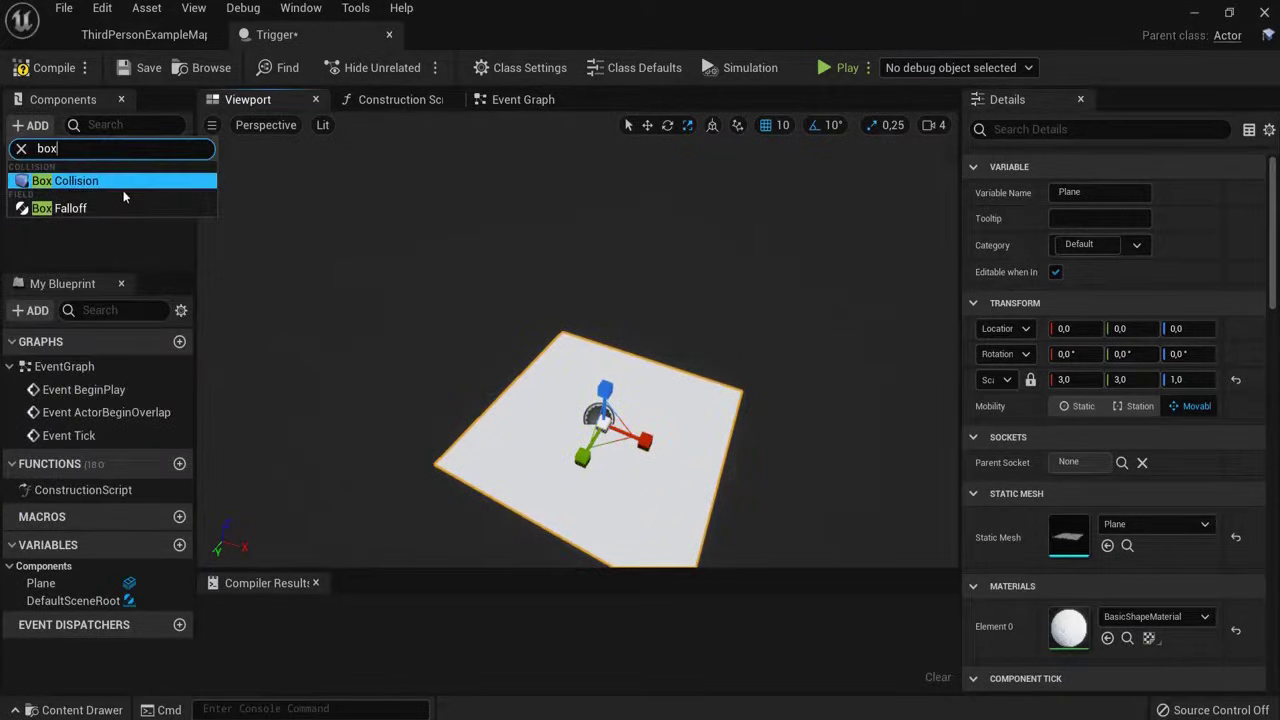
pyautogui.click(123, 186)
pyautogui.moveTo(598, 421); pyautogui.dragTo(614, 424)
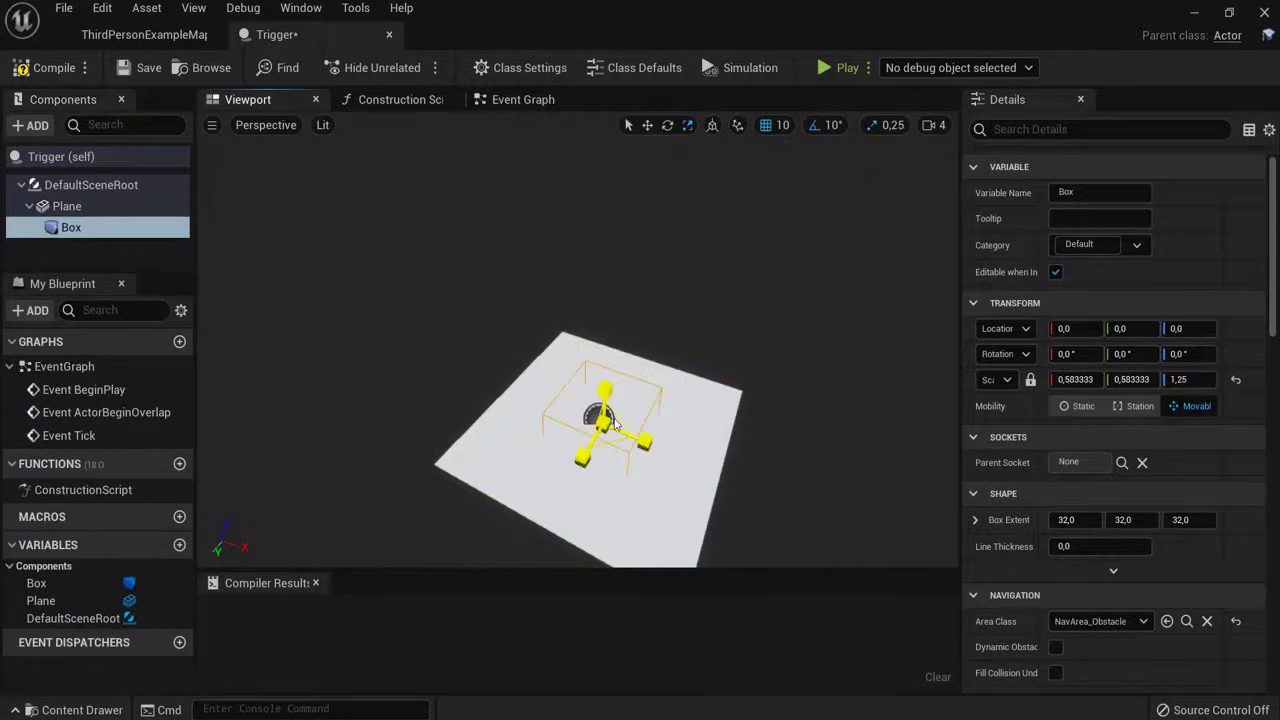
pyautogui.moveTo(673, 393); pyautogui.dragTo(686, 391)
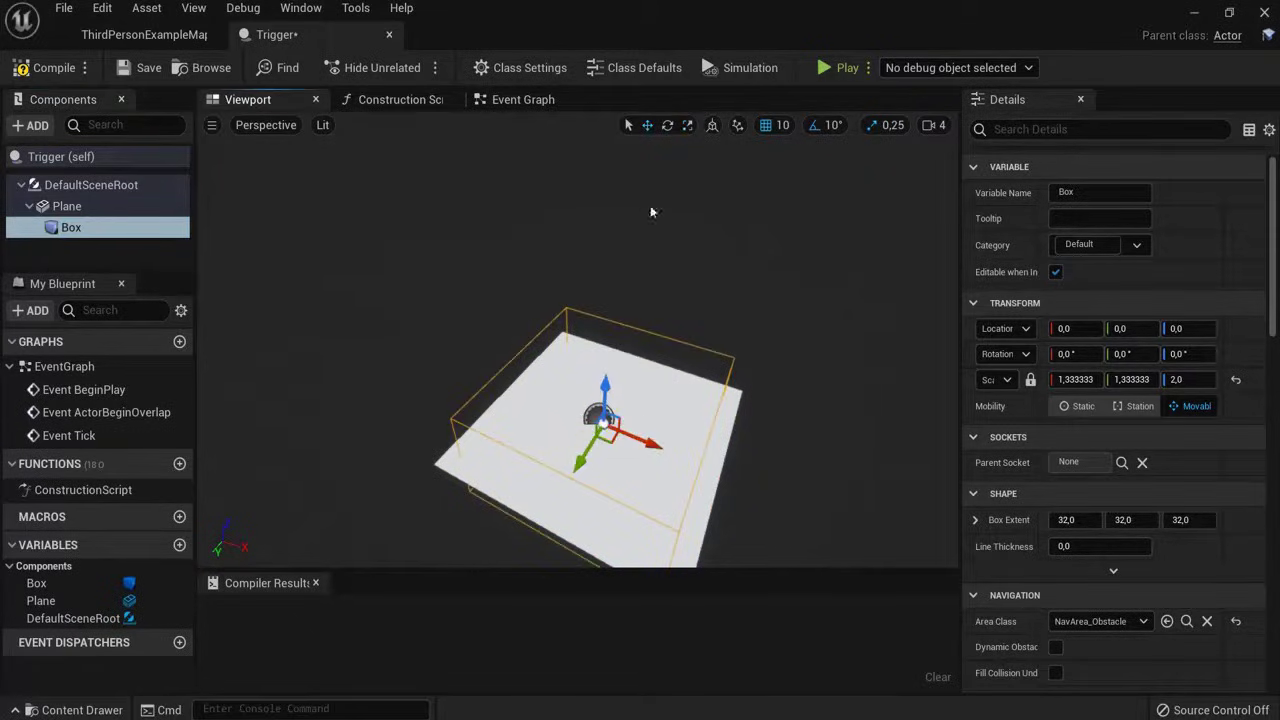
# Move the collision box to about 3.33 along X and compile the Trigger blueprint.
pyautogui.moveTo(647, 443); pyautogui.dragTo(654, 446)
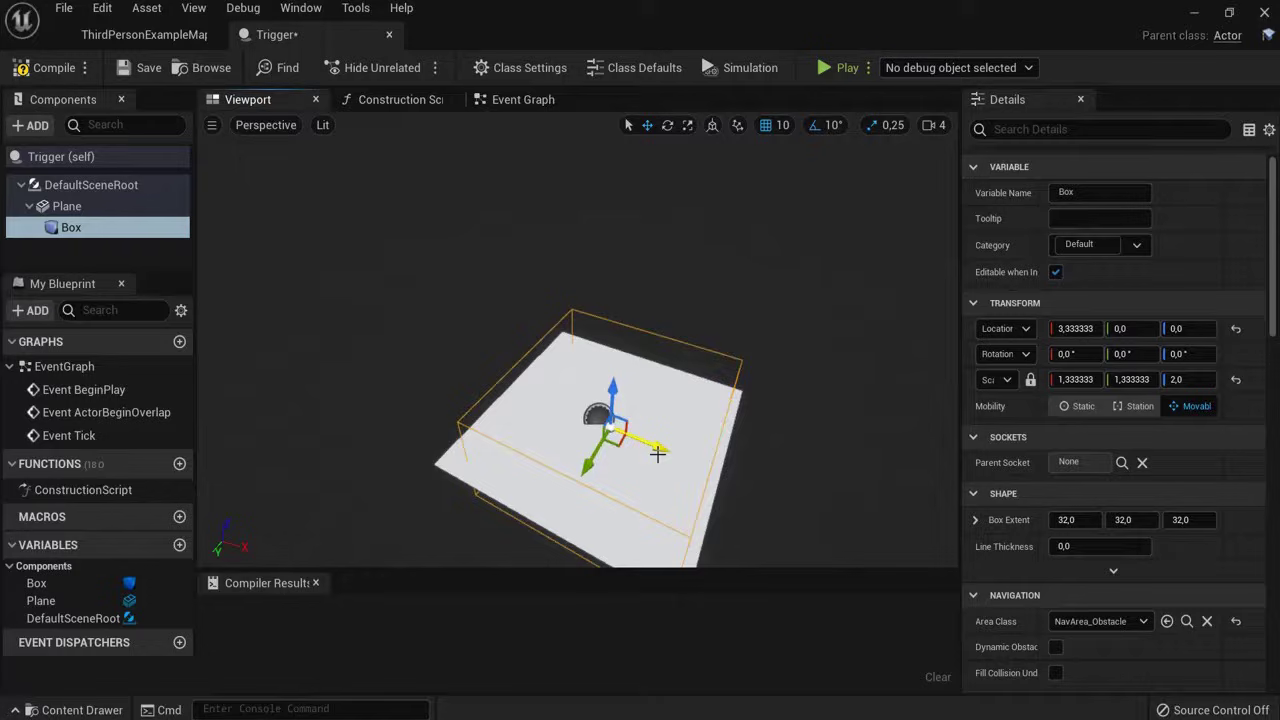
pyautogui.moveTo(786, 462); pyautogui.dragTo(870, 480, button='right')
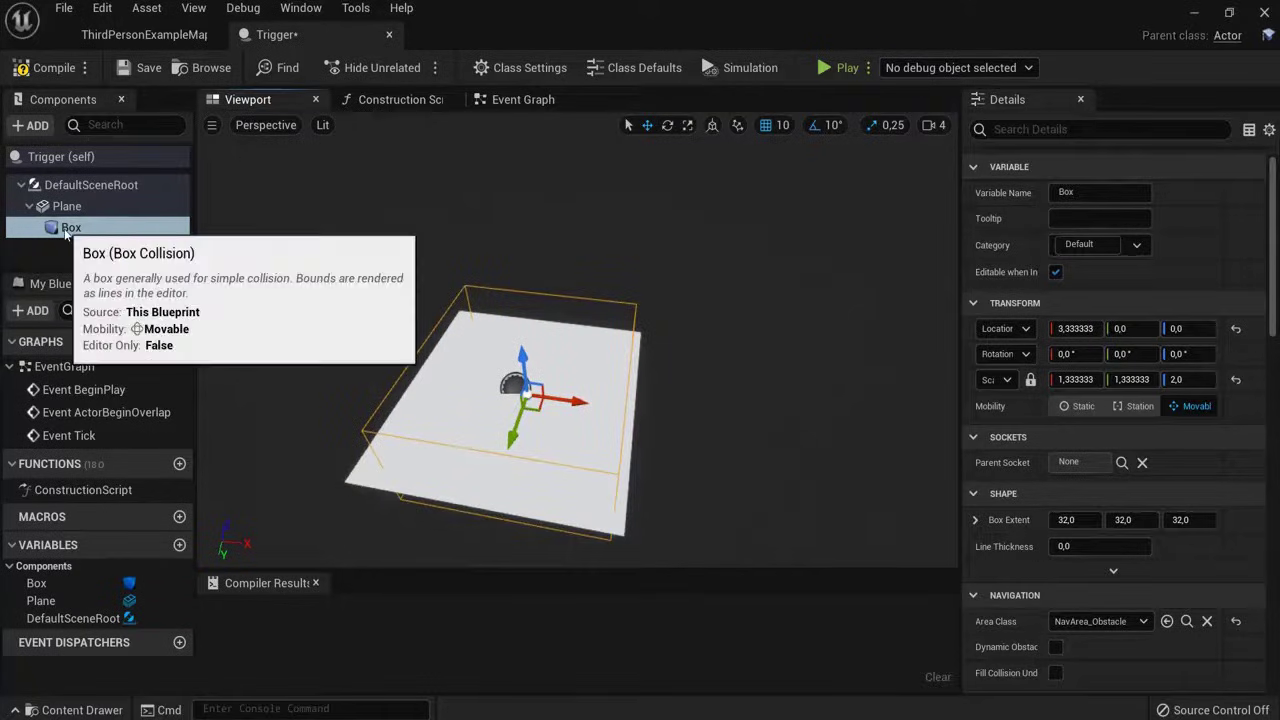
pyautogui.click(46, 72)
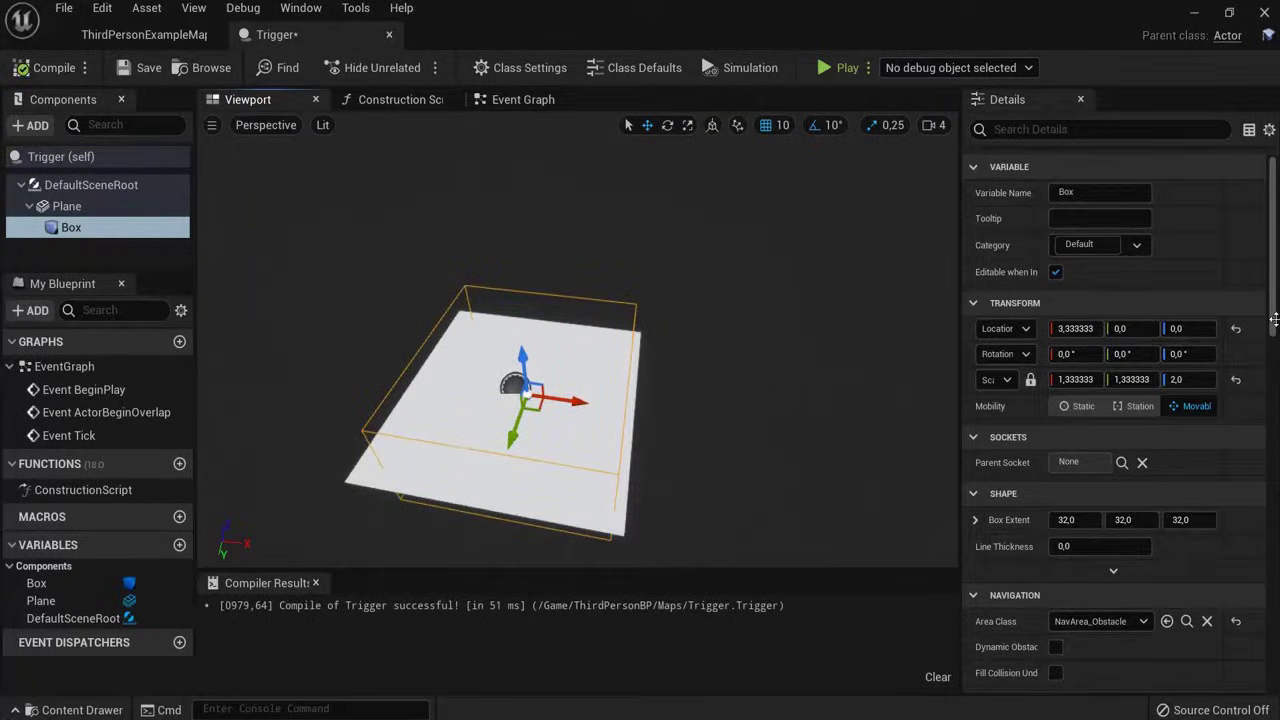
# Add an On Component Begin Overlap event for the collision box to the Event Graph.
pyautogui.moveTo(1273, 320); pyautogui.dragTo(1256, 634)
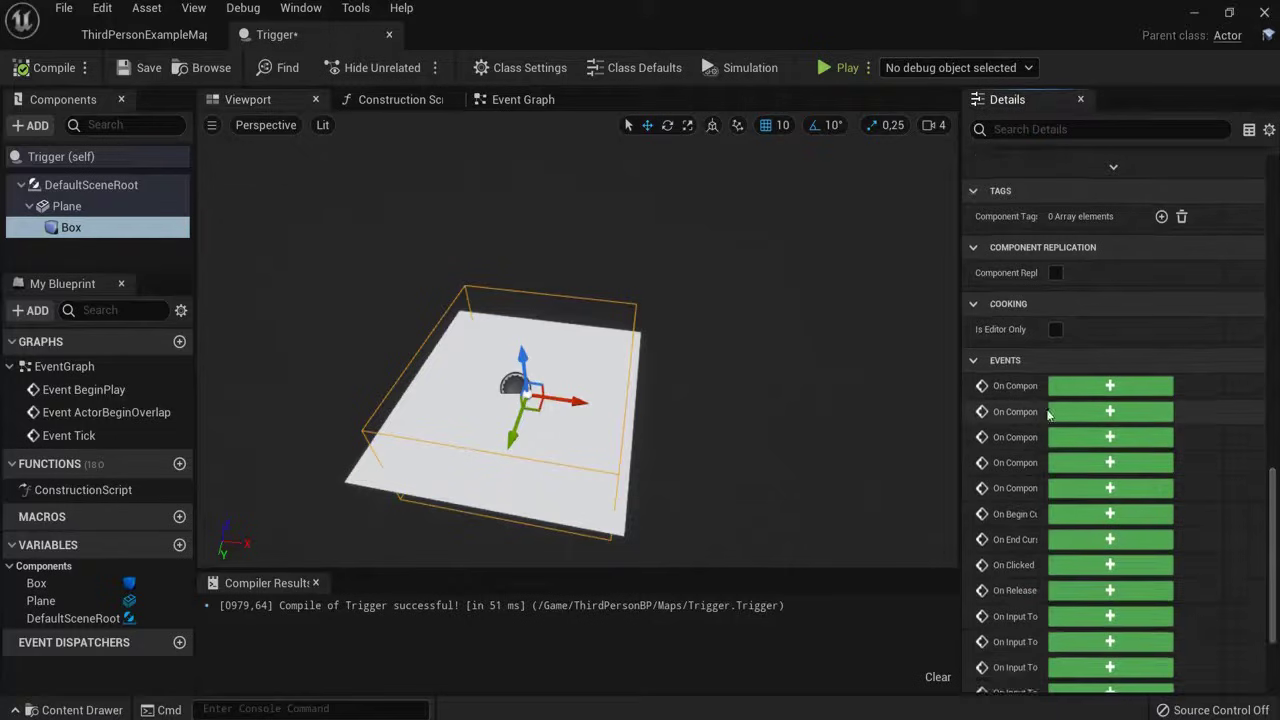
pyautogui.moveTo(1044, 413); pyautogui.dragTo(1142, 420)
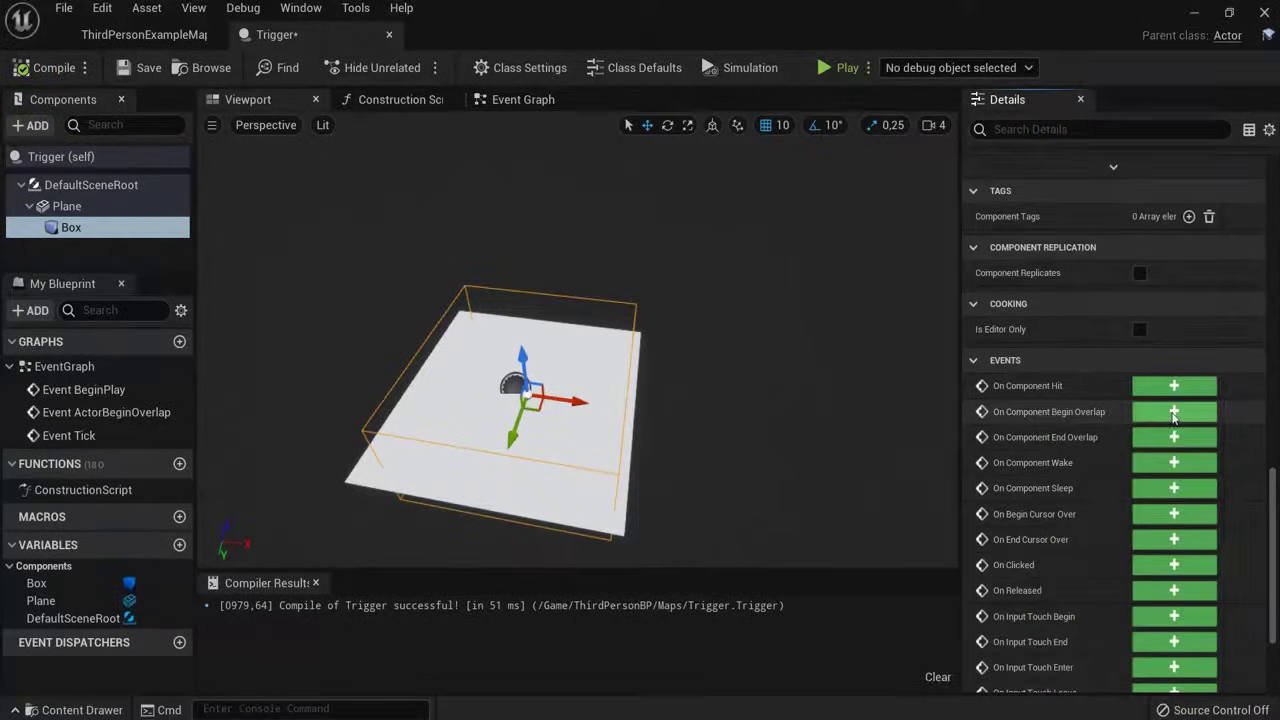
pyautogui.click(1145, 418)
pyautogui.moveTo(841, 356); pyautogui.dragTo(658, 313, button='right')
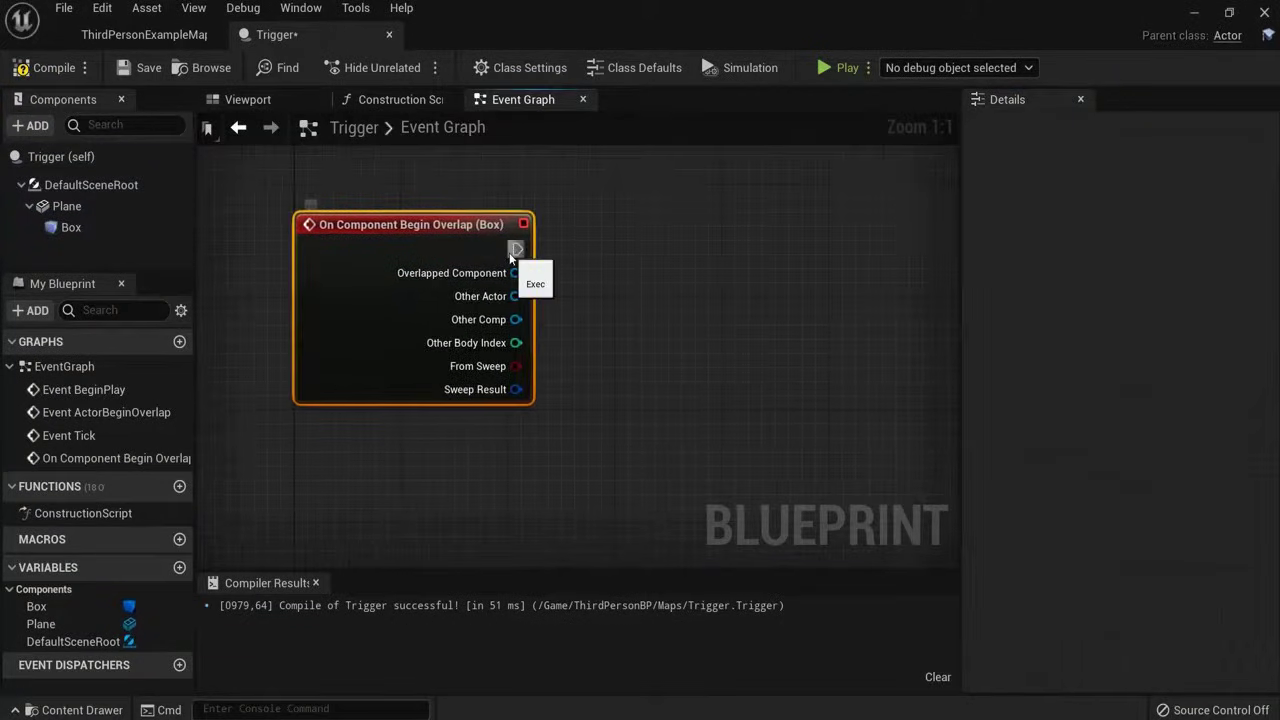
# Connect an Open Level (by Name) node to the overlap event's execution output and set its Level Name to Level2.
pyautogui.moveTo(512, 250); pyautogui.dragTo(679, 248)
pyautogui.write('level')
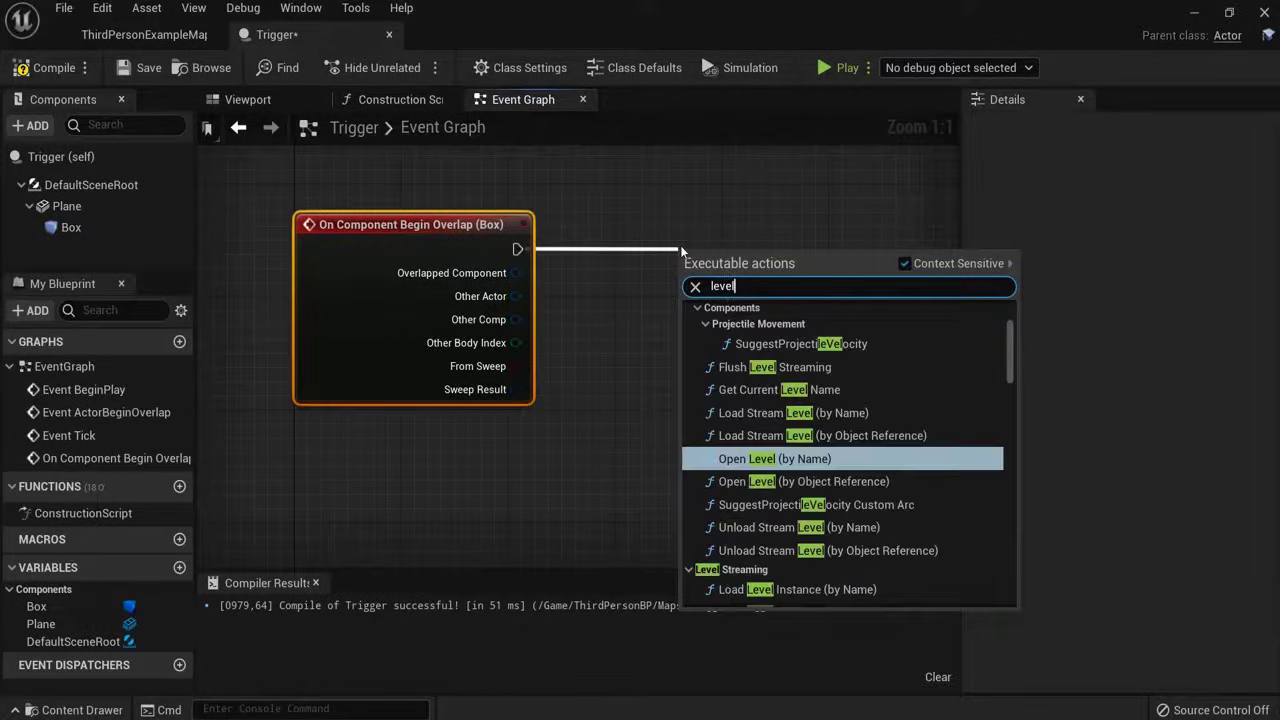
pyautogui.click(805, 459)
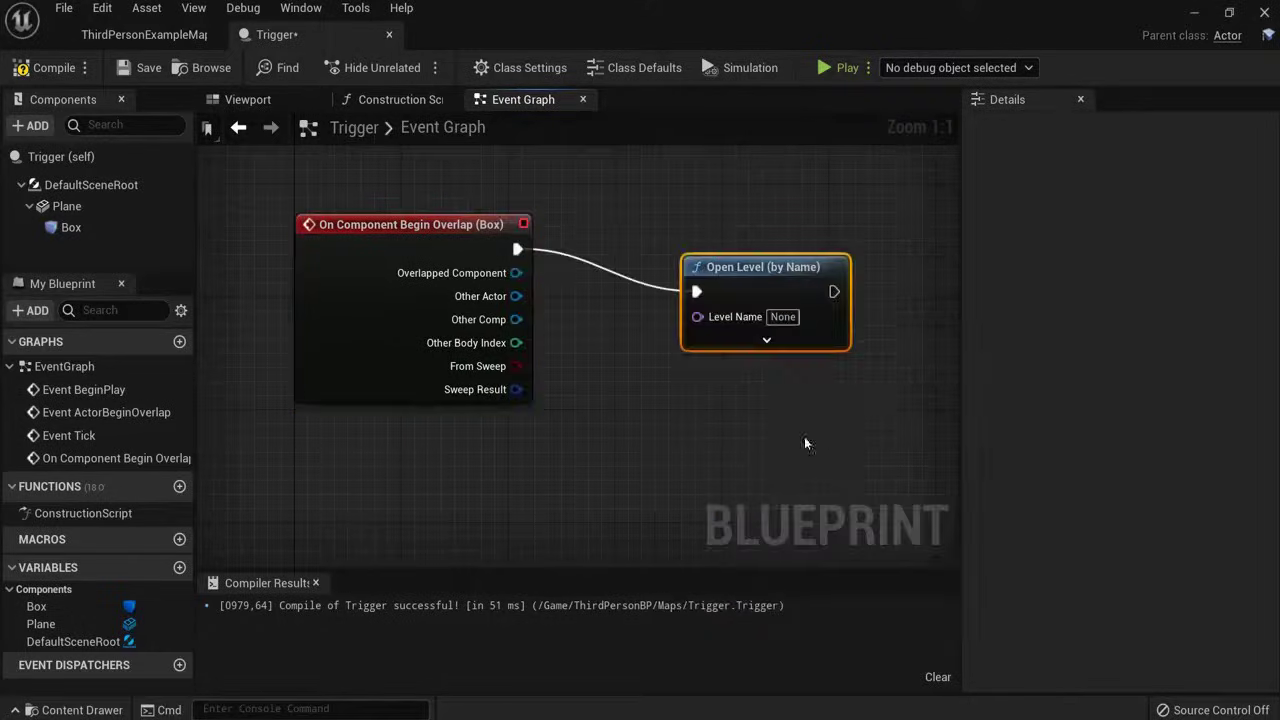
pyautogui.write('Level2')
pyautogui.press('Return')
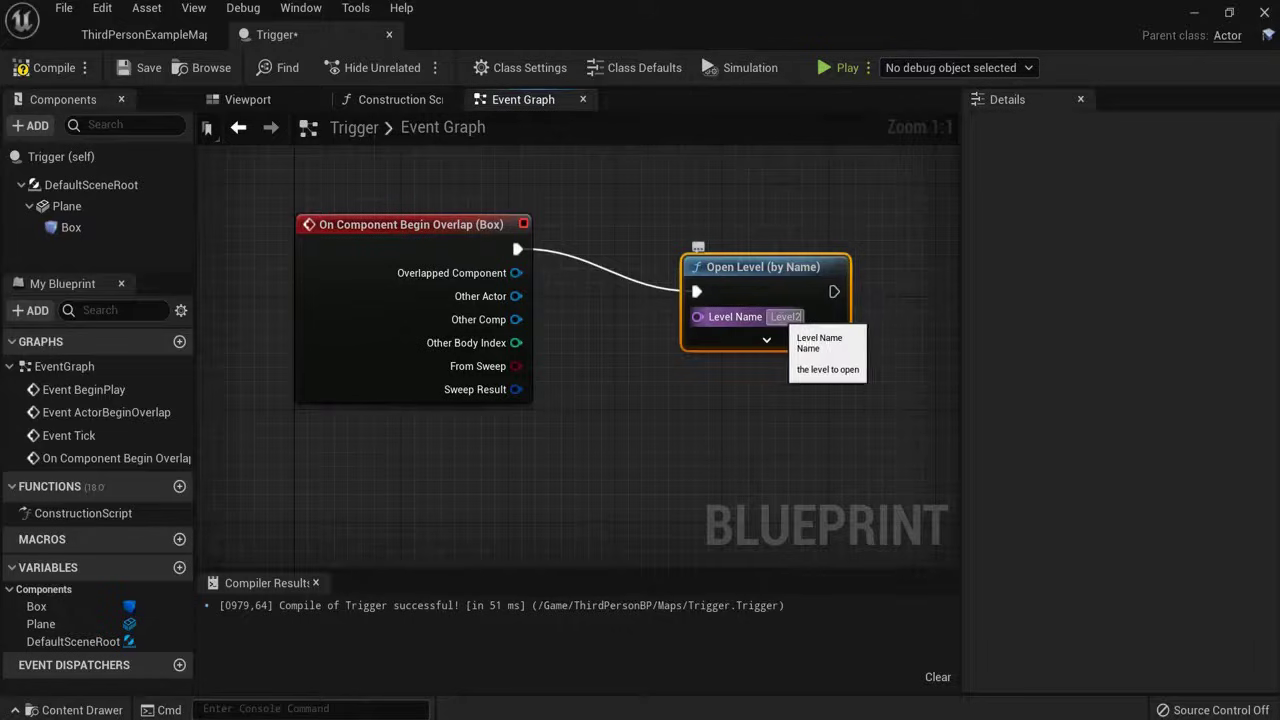
pyautogui.click(832, 349)
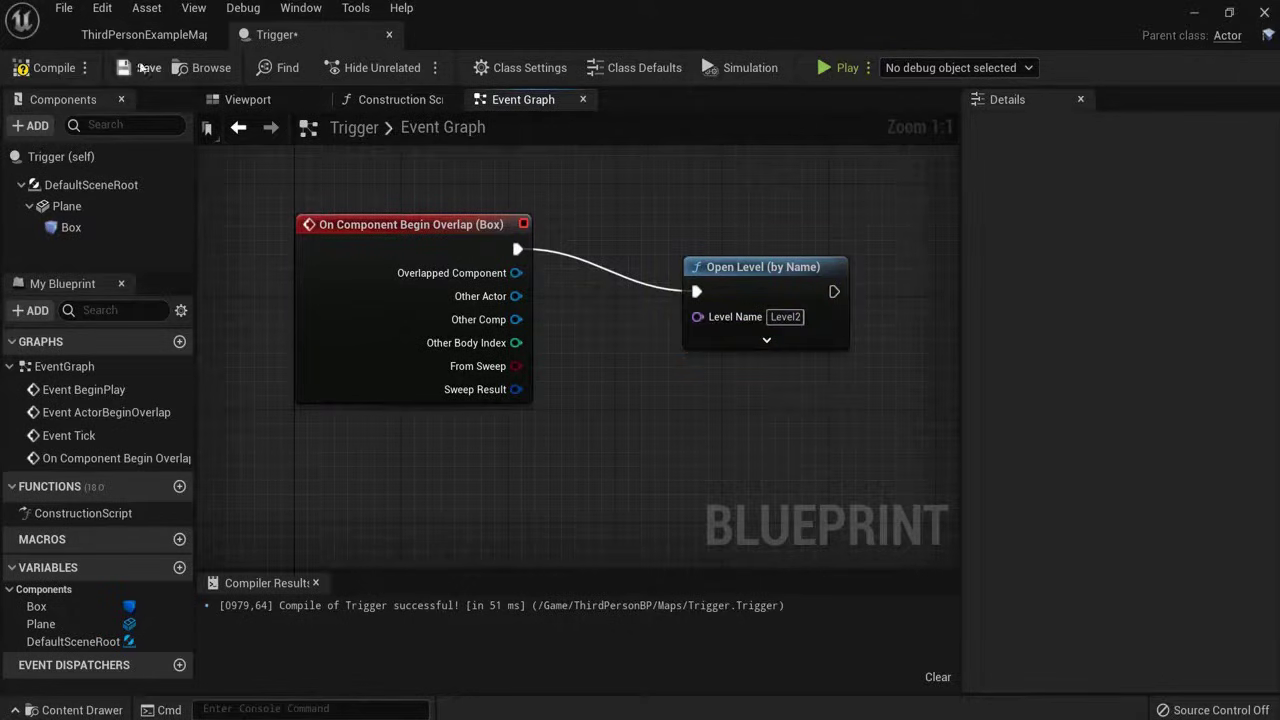
# Compile and close the Trigger blueprint, and place an instance of it on top of the cube beside the ramp.
pyautogui.click(45, 67)
pyautogui.click(387, 37)
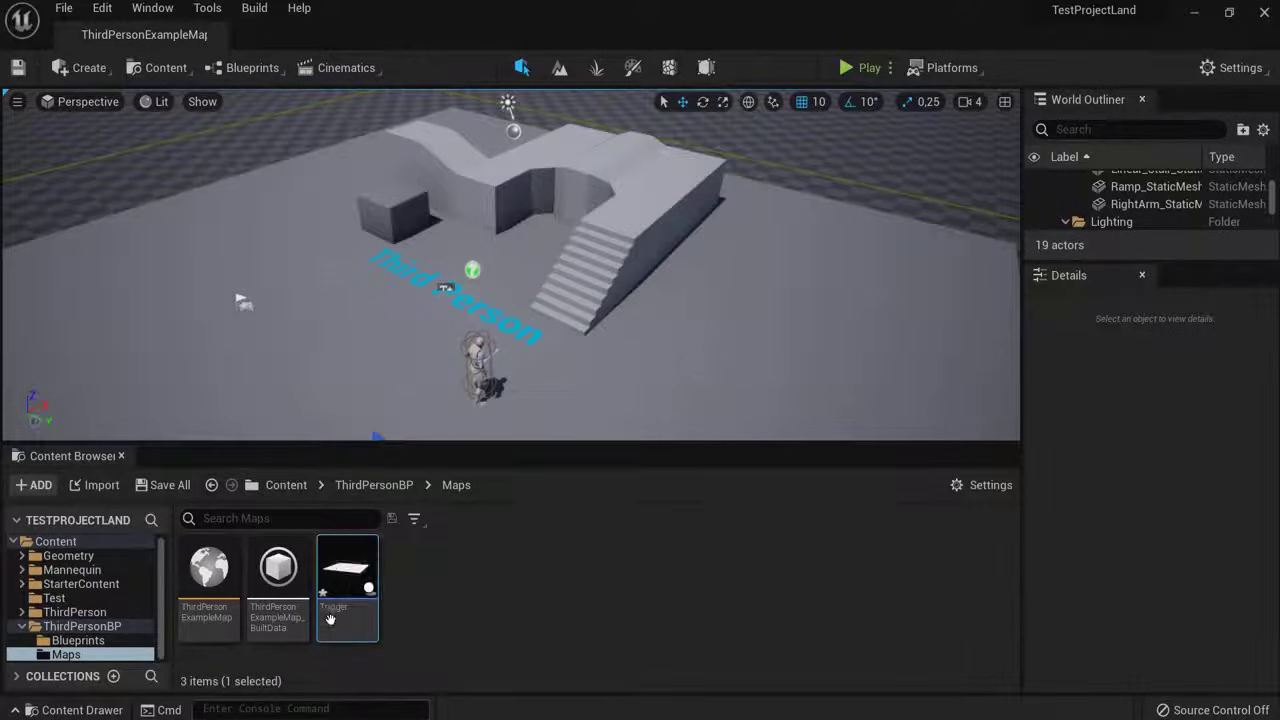
pyautogui.moveTo(330, 618); pyautogui.dragTo(393, 190)
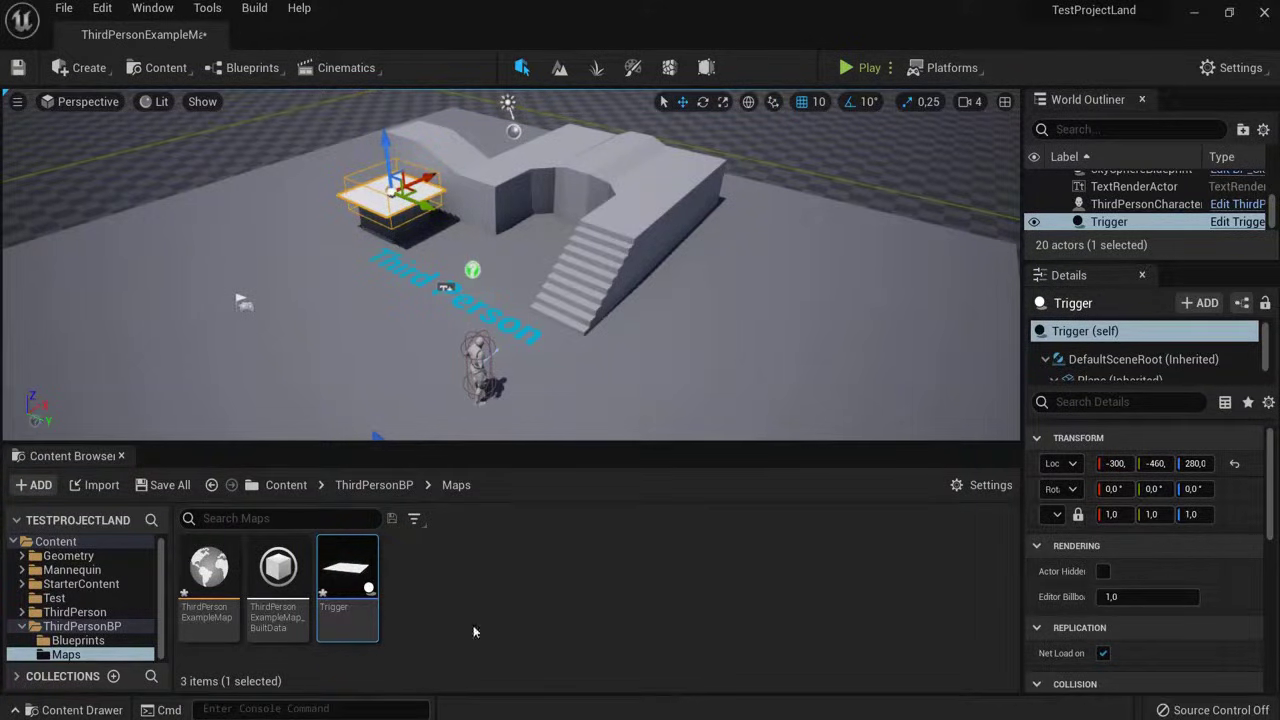
# Save ThirdPersonExampleMap and start a play test of the level.
pyautogui.click(779, 243)
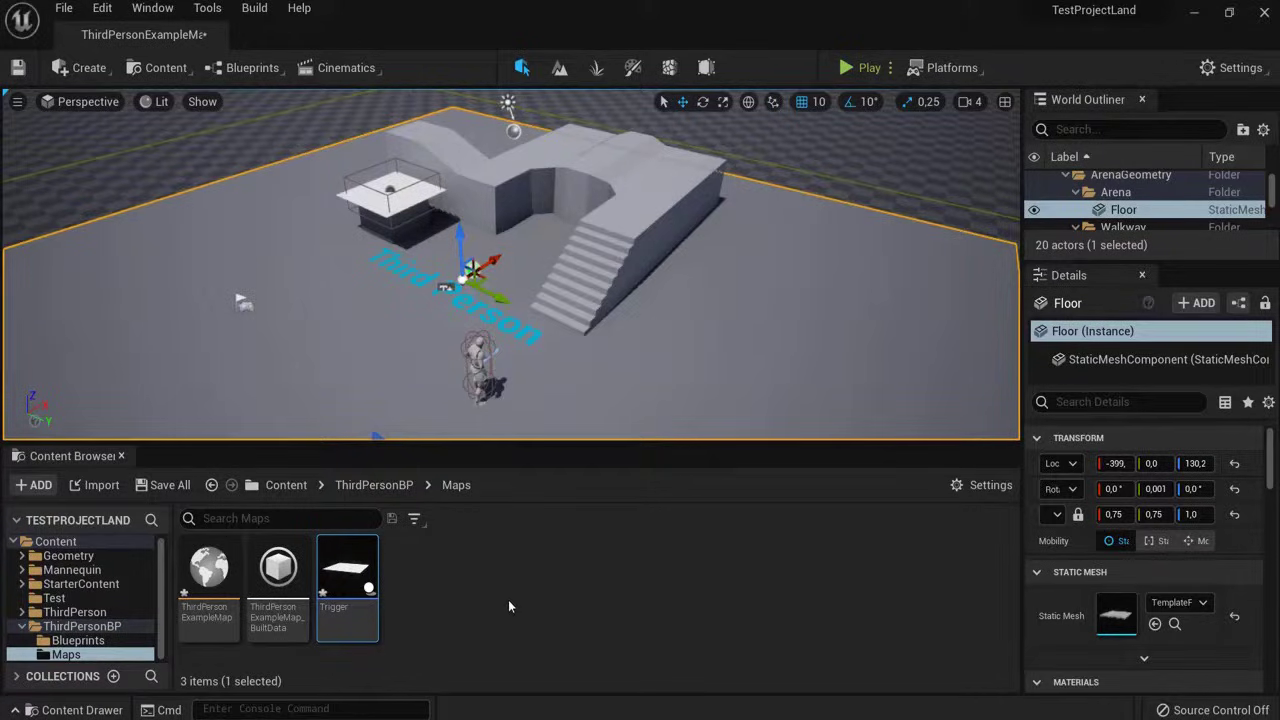
pyautogui.hotkey('ctrl', 's')
pyautogui.click(846, 67)
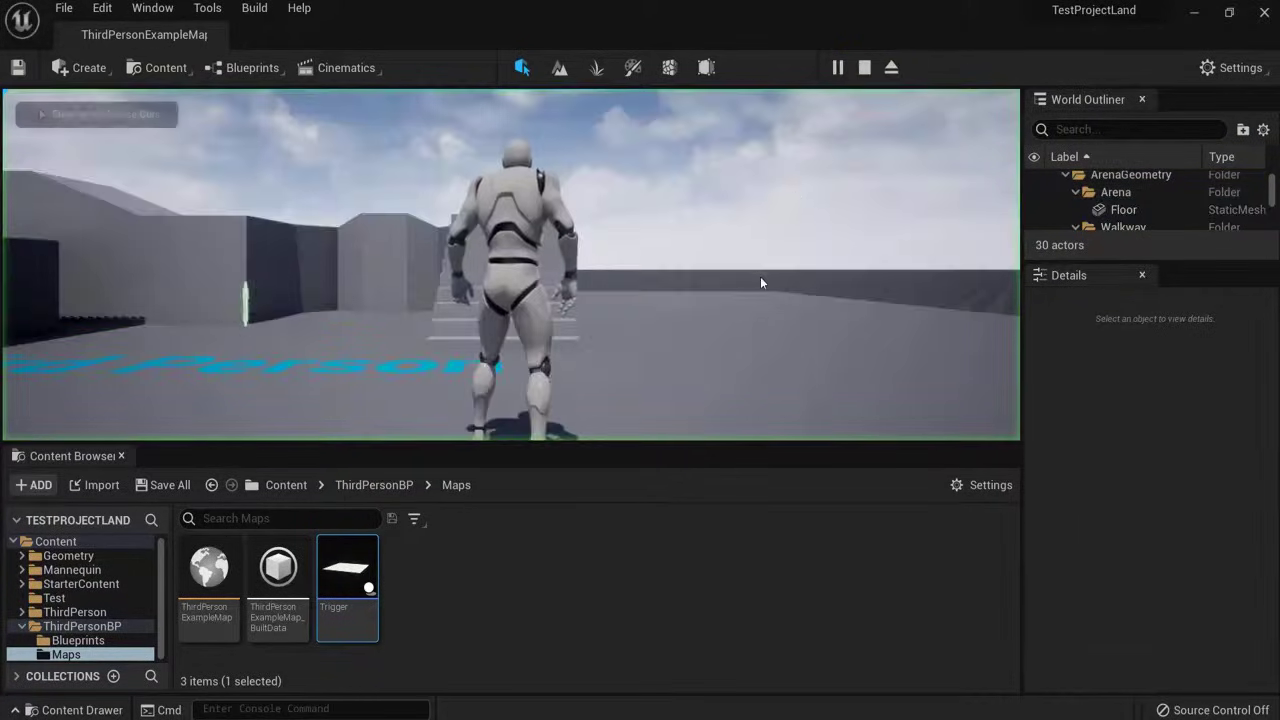
# Run the character up the ramp into the trigger, walk around in Level2, and end the play test.
pyautogui.click(760, 283)
pyautogui.press('w')
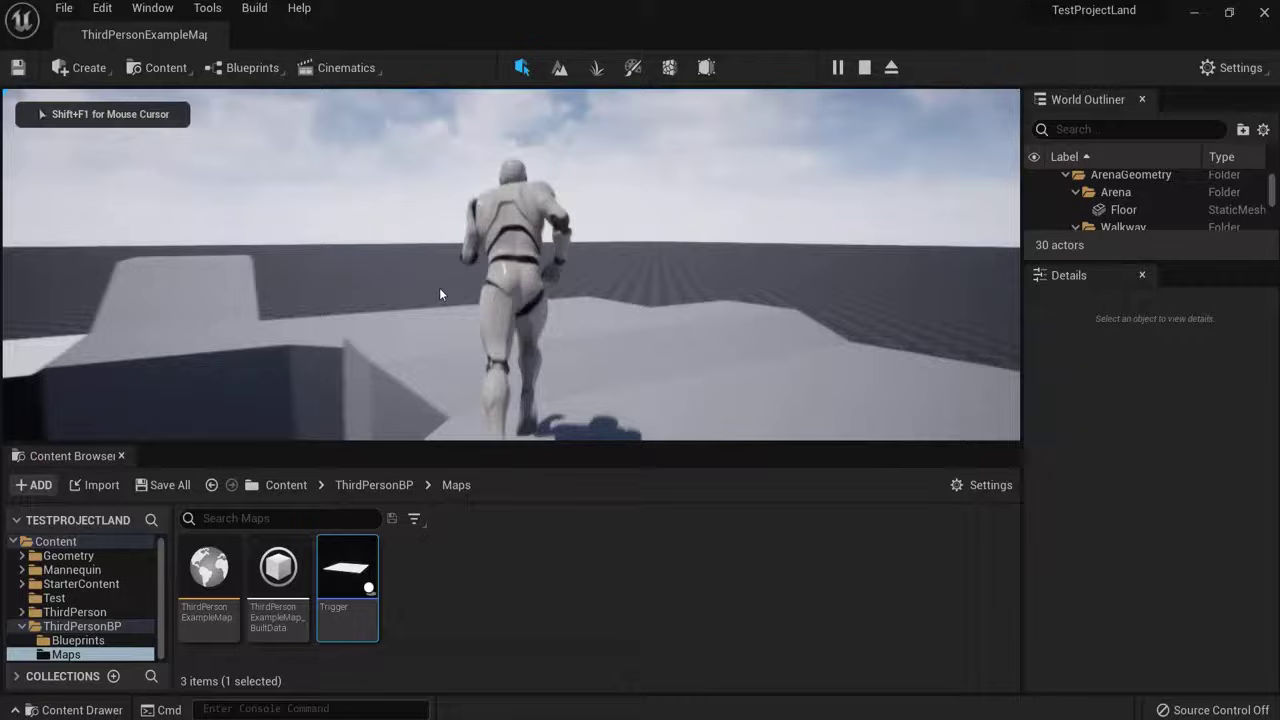
pyautogui.press('w')
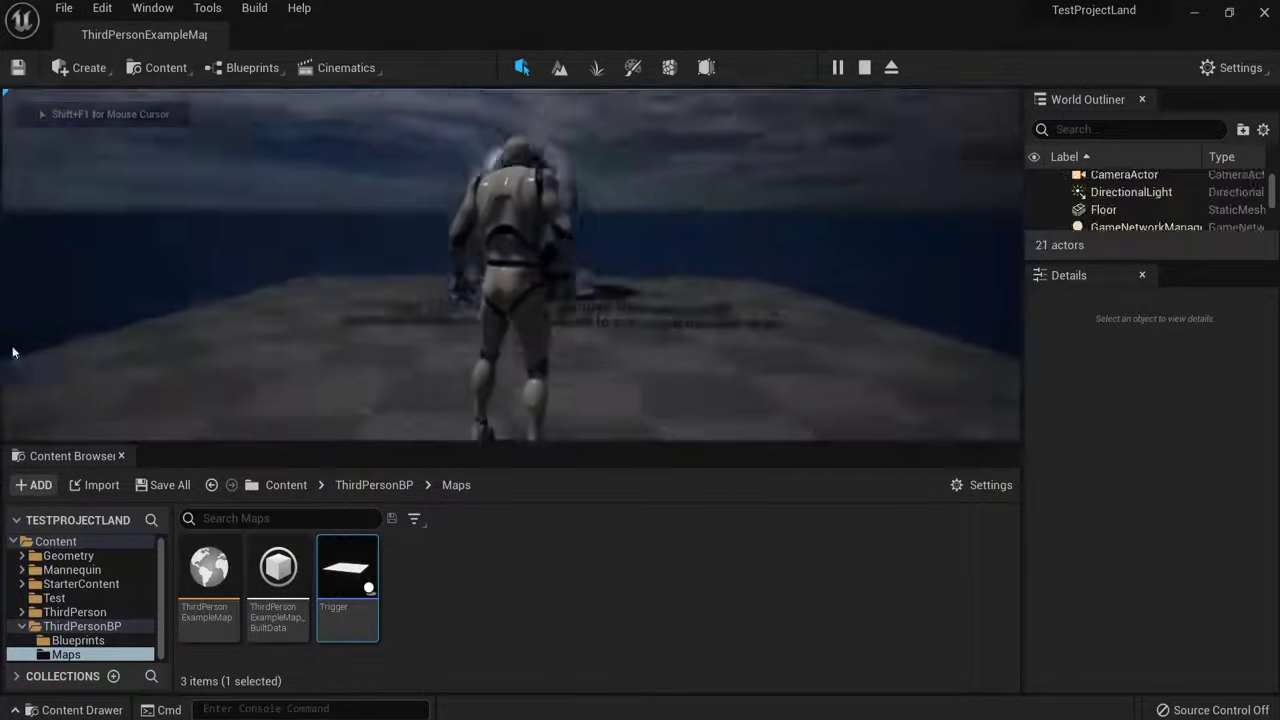
pyautogui.press('w')
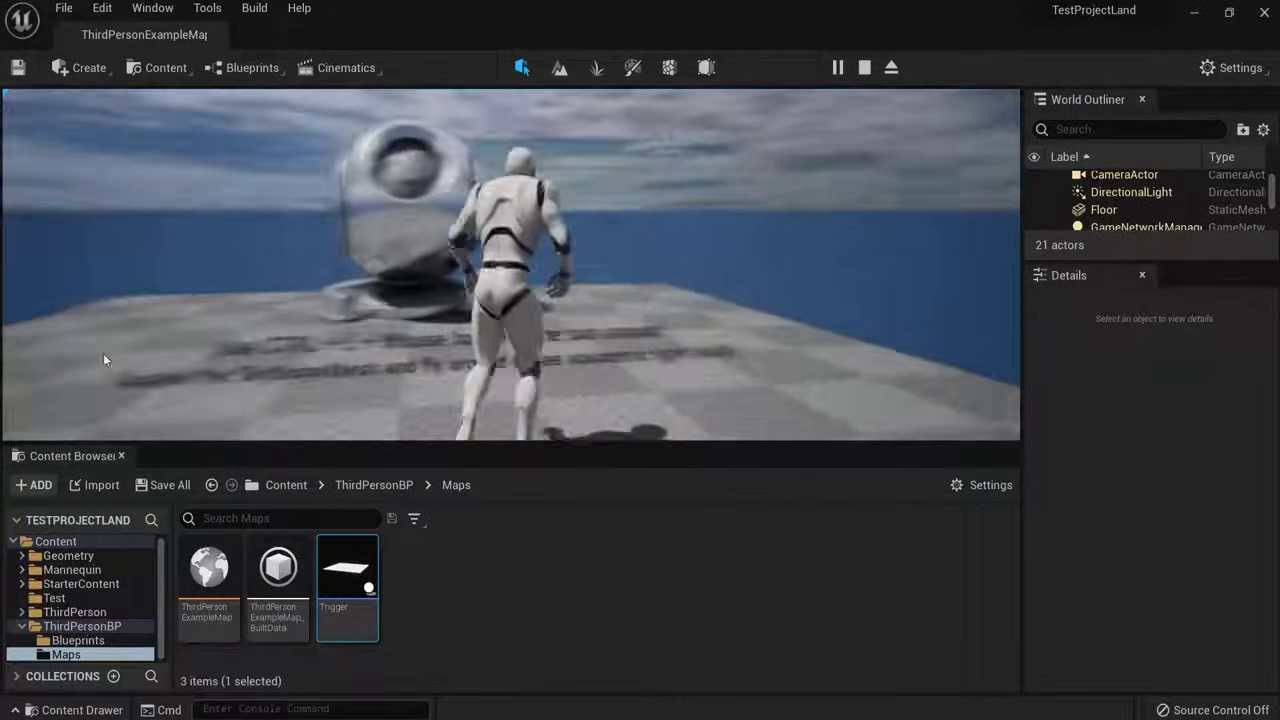
pyautogui.press('w')
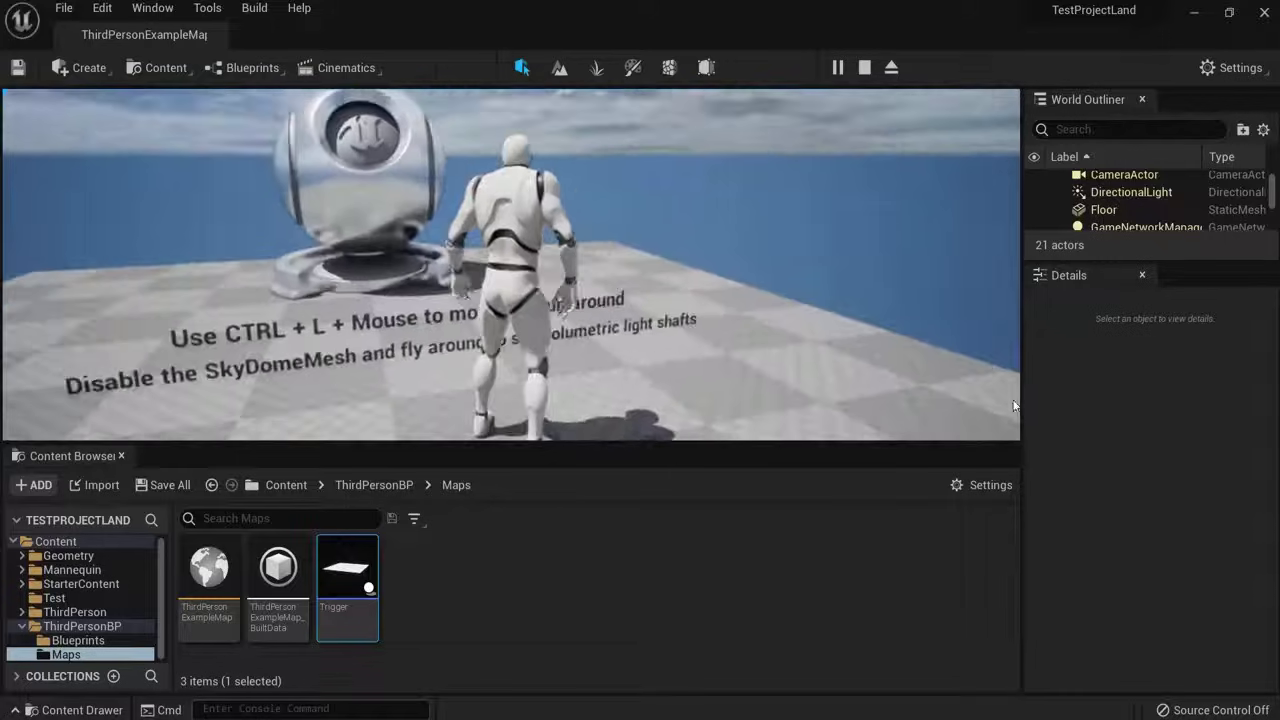
pyautogui.press('Escape')
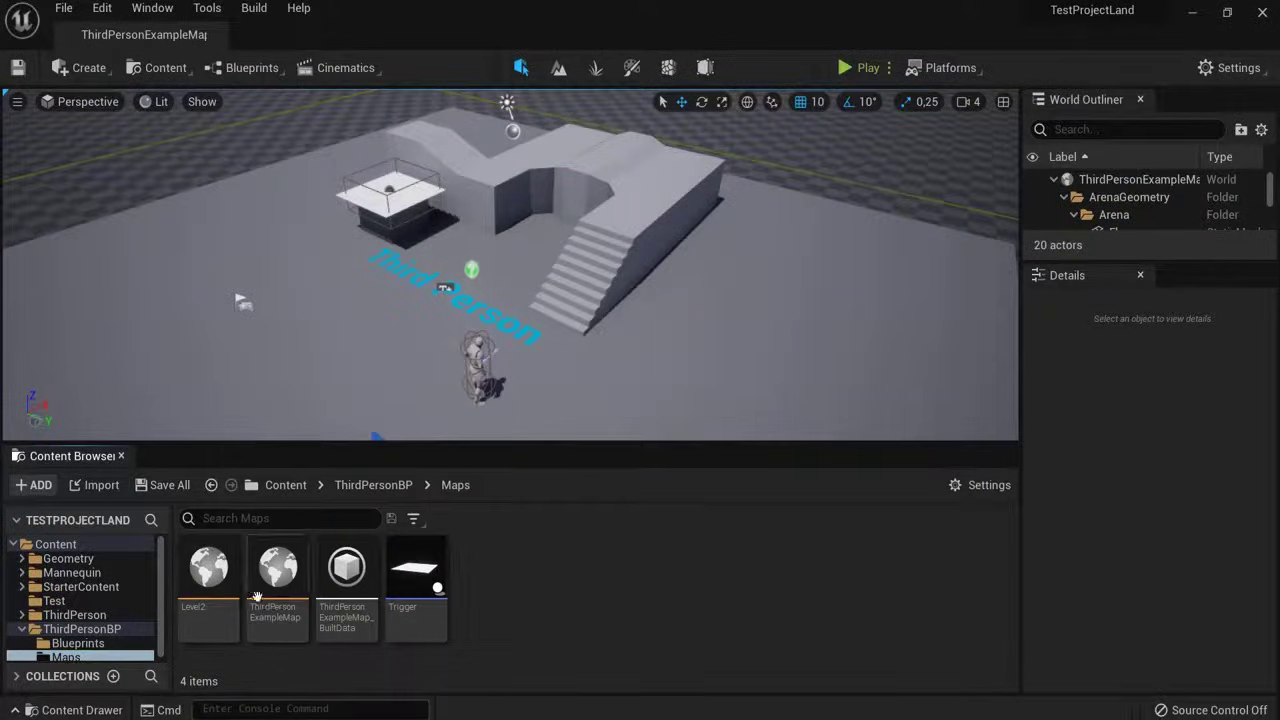
# Save all unsaved levels and assets, and open Level2 for editing.
pyautogui.click(63, 8)
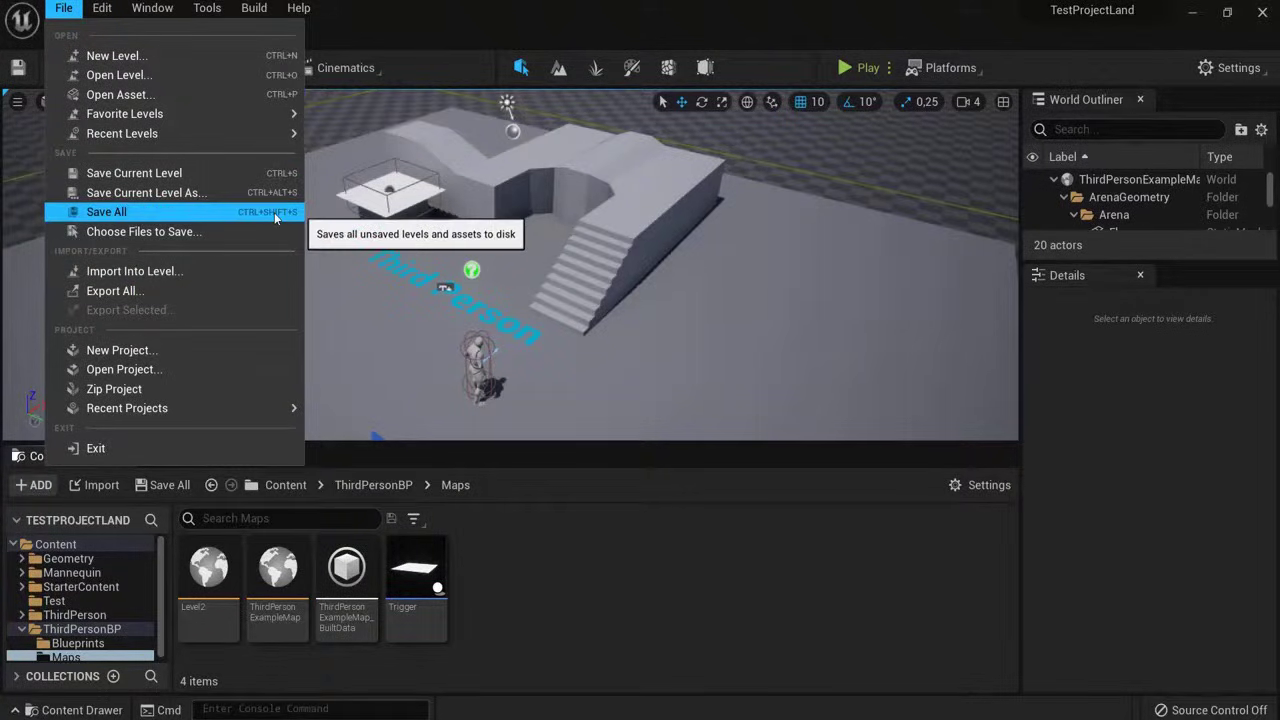
pyautogui.click(117, 212)
pyautogui.doubleClick(210, 566)
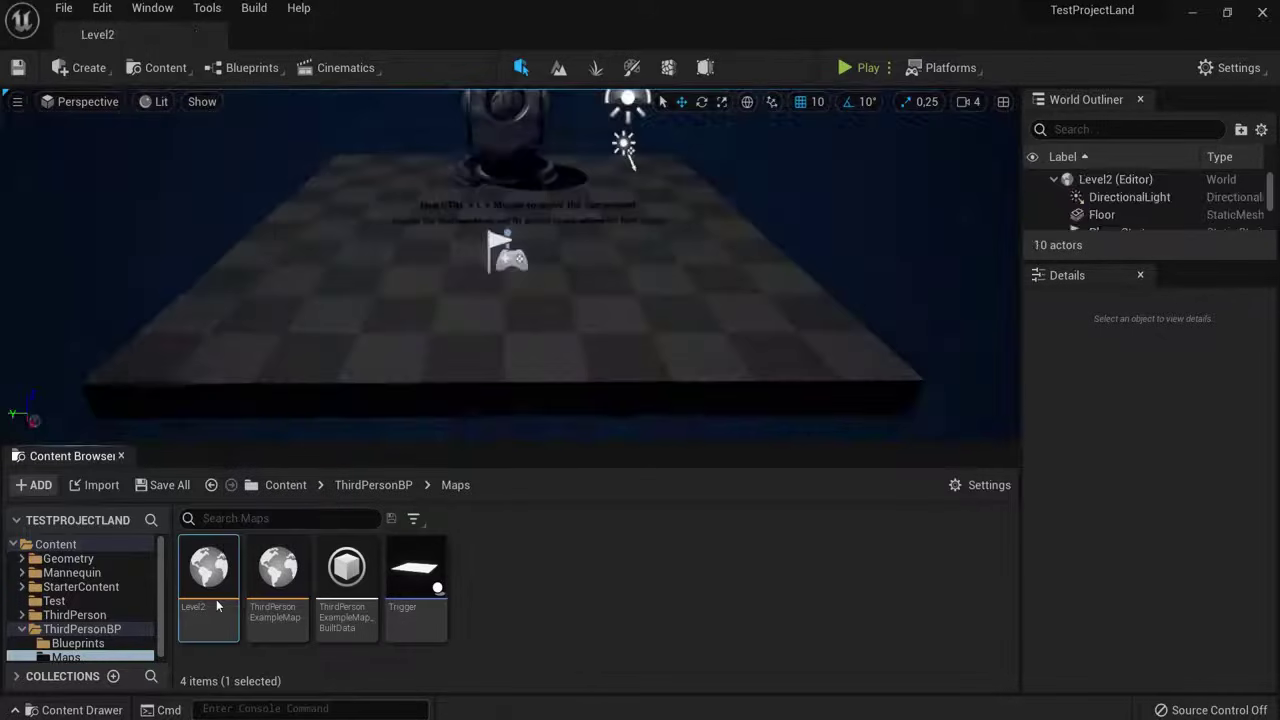
pyautogui.moveTo(543, 385); pyautogui.dragTo(577, 372, button='right')
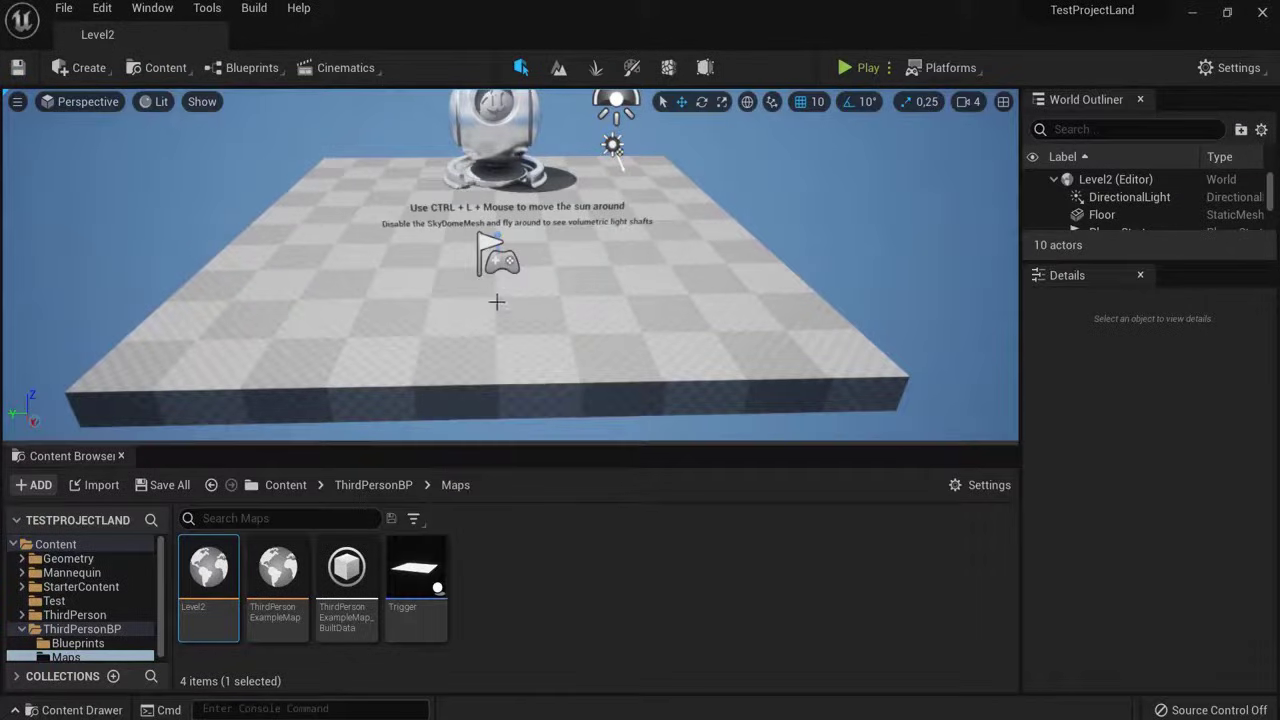
pyautogui.moveTo(540, 428)
pyautogui.mouseDown(button='right')
pyautogui.moveTo(569, 397)
pyautogui.moveTo(538, 408)
pyautogui.mouseUp(button='right')
pyautogui.press('s')
pyautogui.scroll(-3, 437, 351)
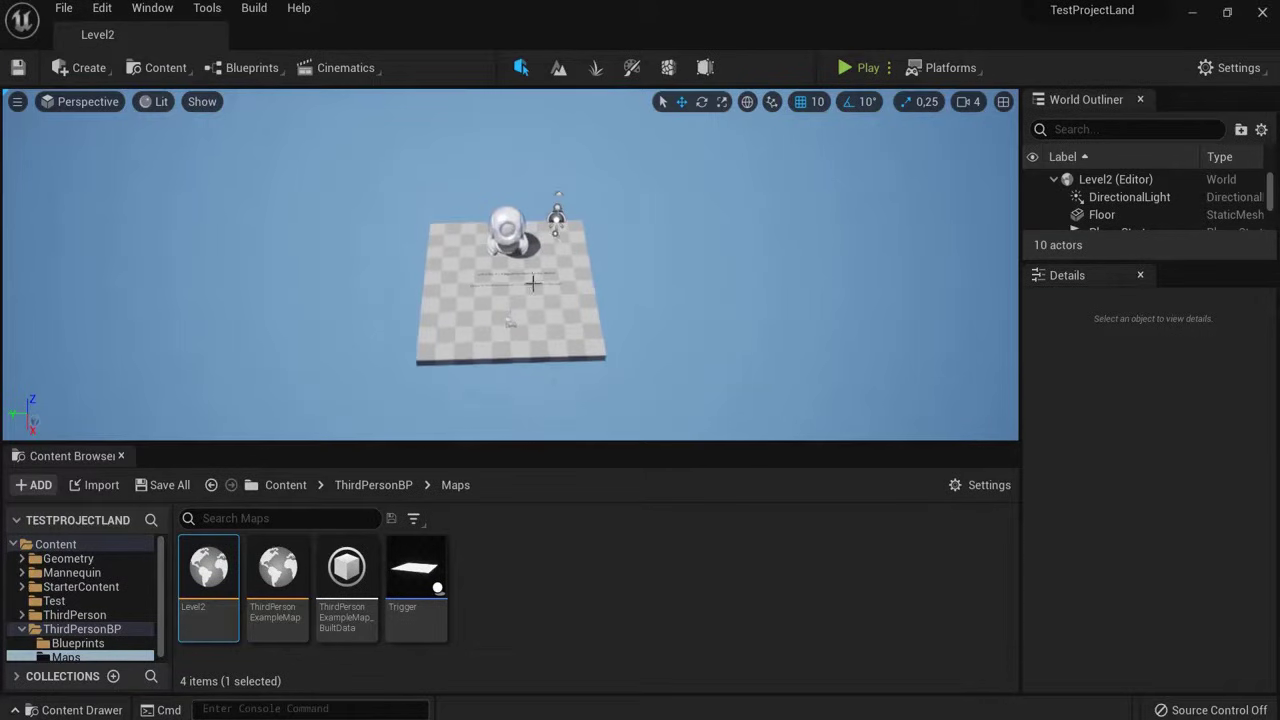
# Create an Actor Blueprint class named FallTrigger in the Maps folder and open it docked in the main editor window.
pyautogui.rightClick(479, 593)
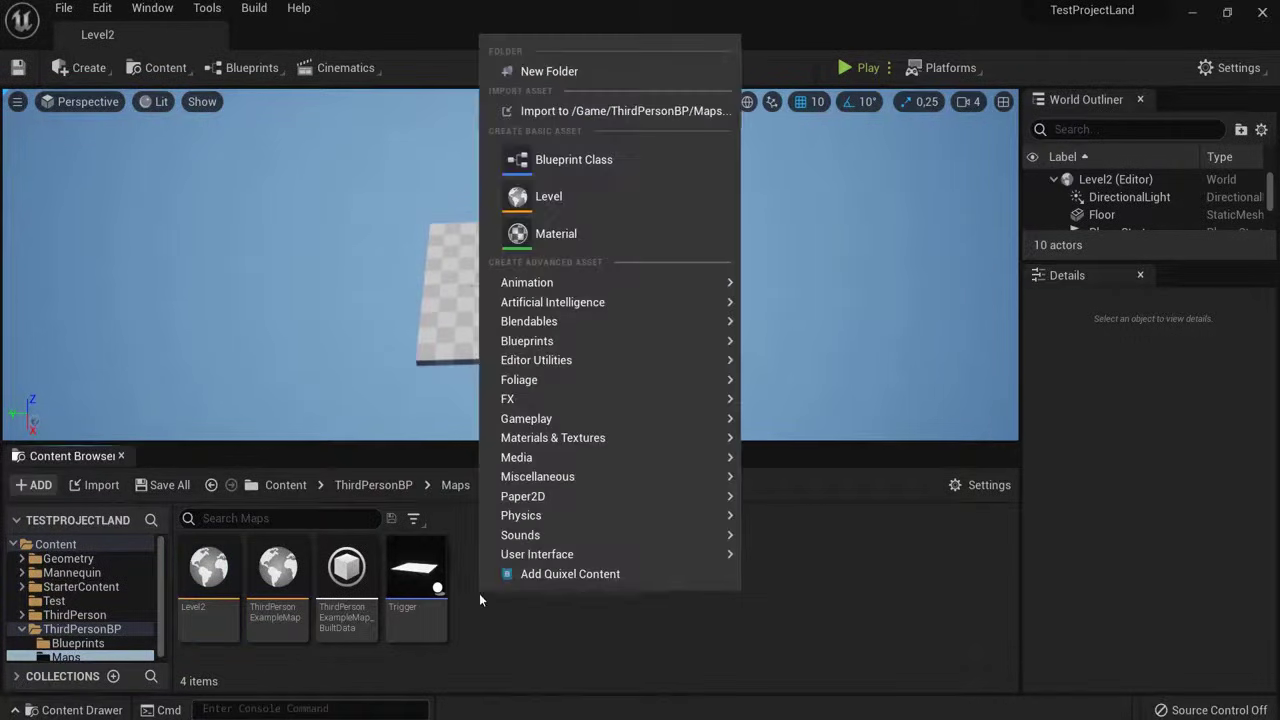
pyautogui.click(577, 167)
pyautogui.click(501, 226)
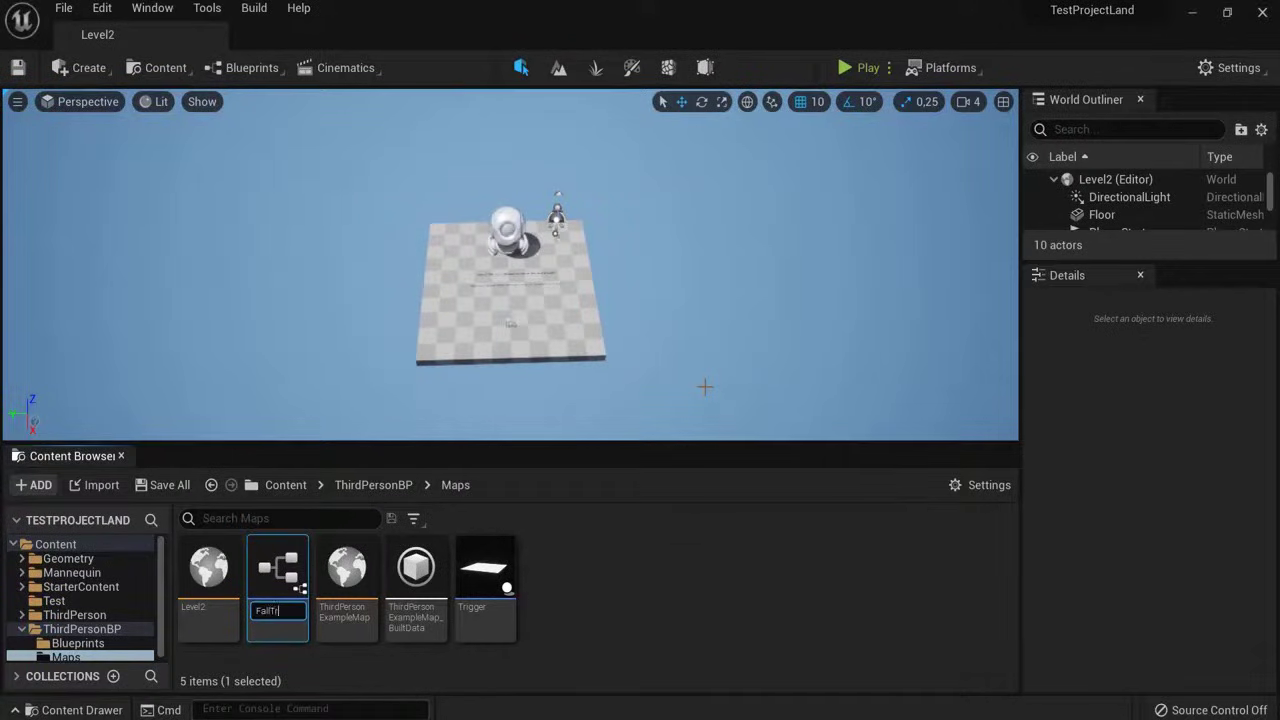
pyautogui.write('FallTrigger')
pyautogui.press('Return')
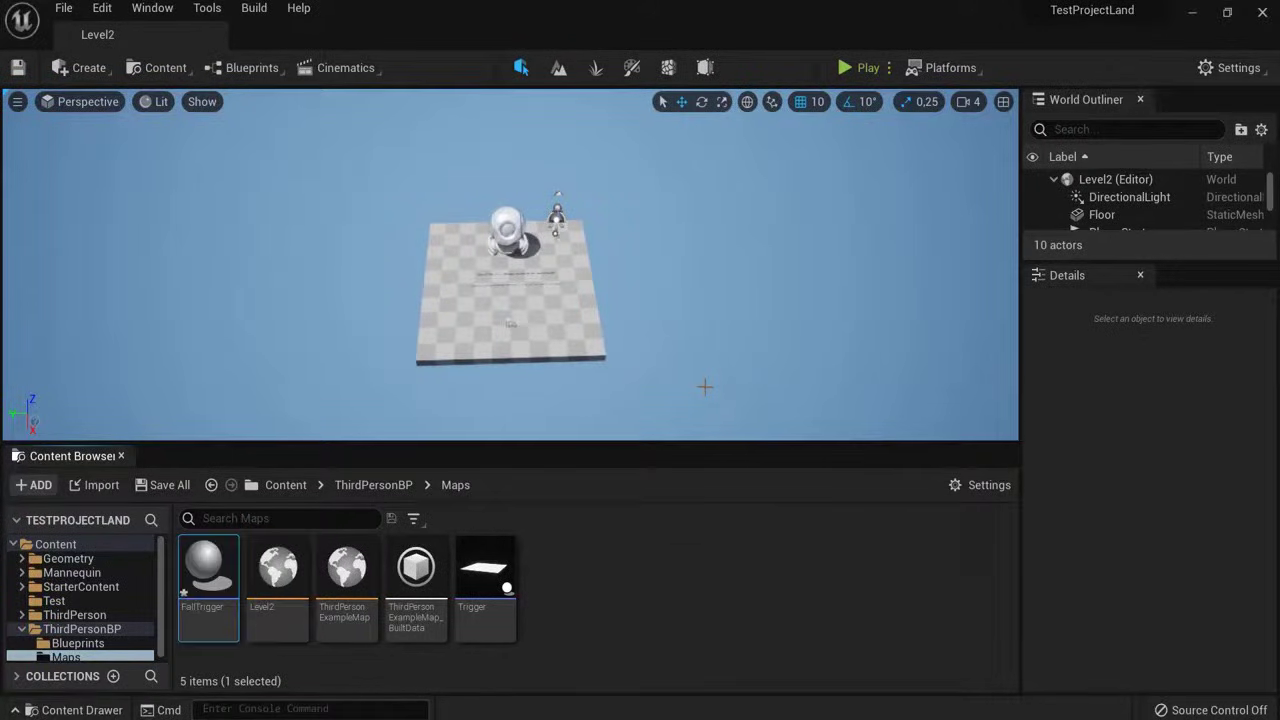
pyautogui.doubleClick(212, 590)
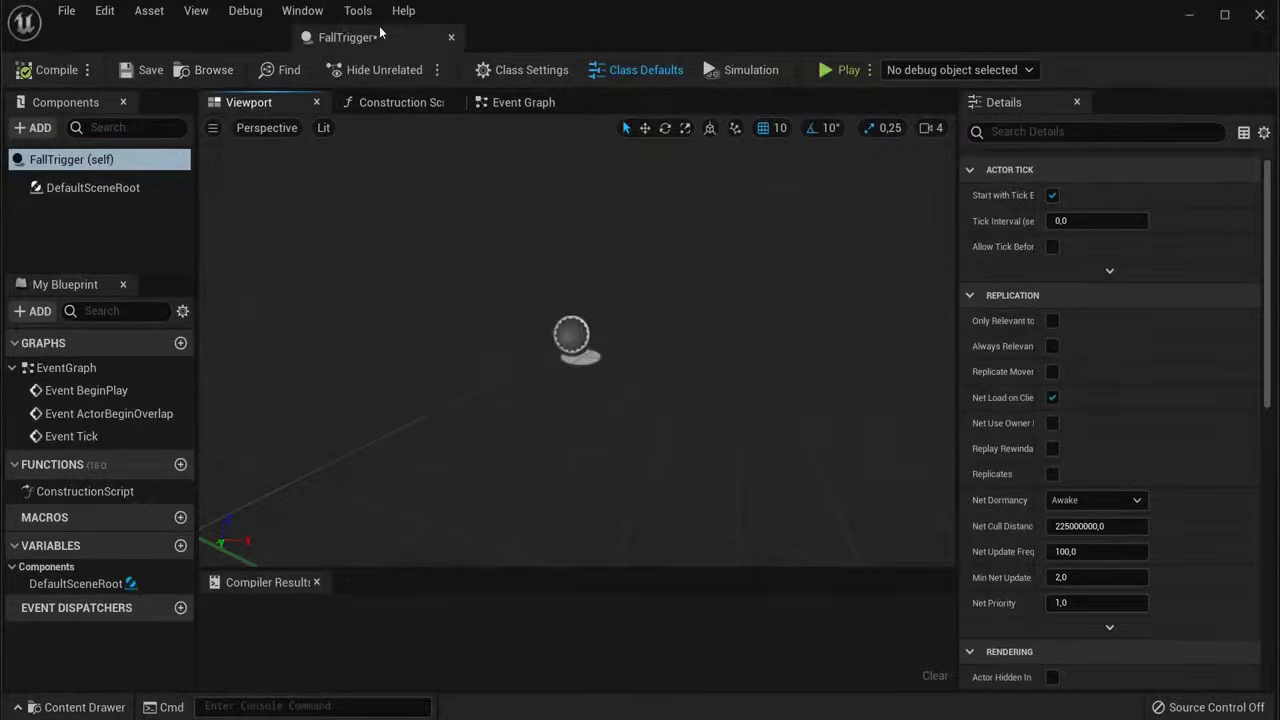
pyautogui.moveTo(385, 36); pyautogui.dragTo(360, 48)
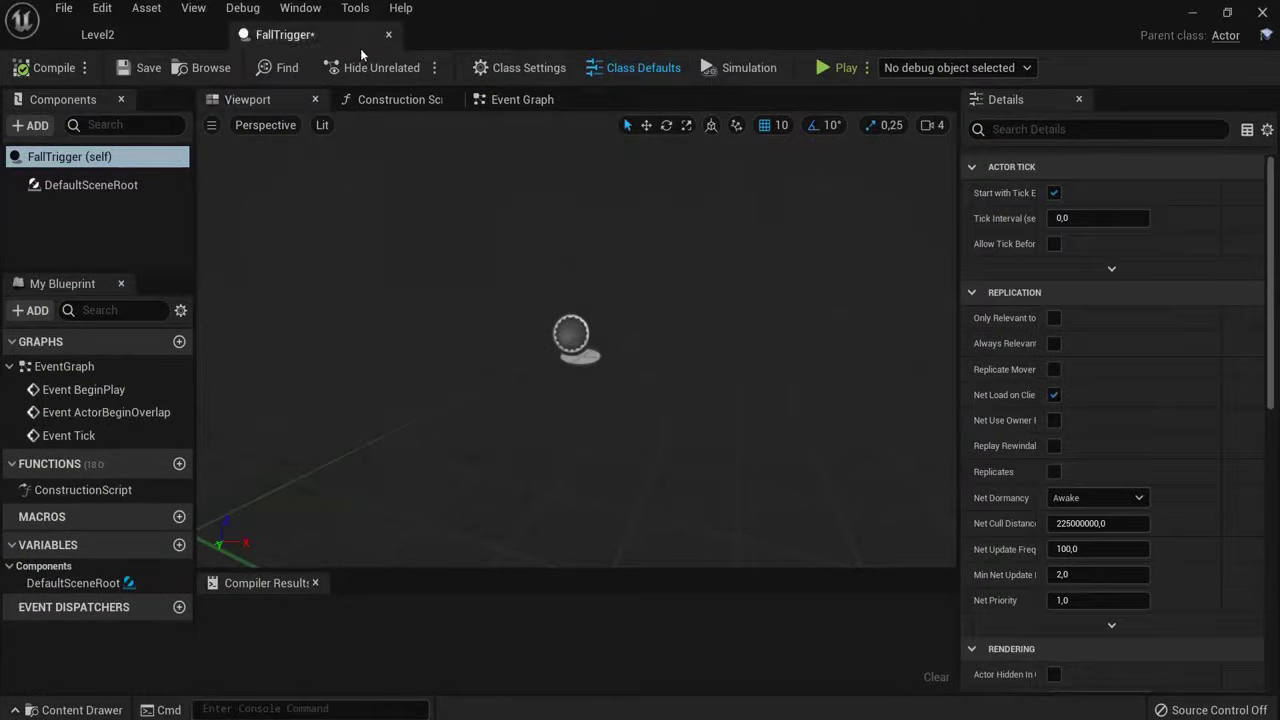
# Add a Box Collision component to the FallTrigger blueprint.
pyautogui.click(30, 125)
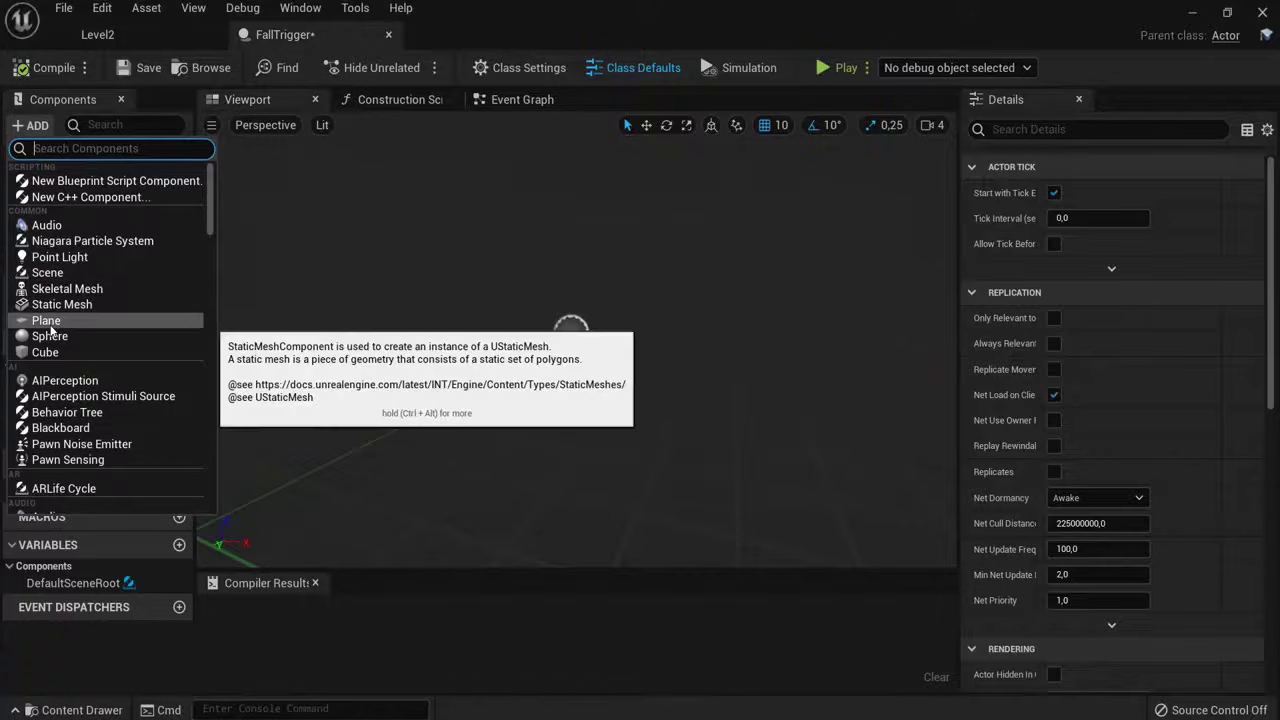
pyautogui.write('box')
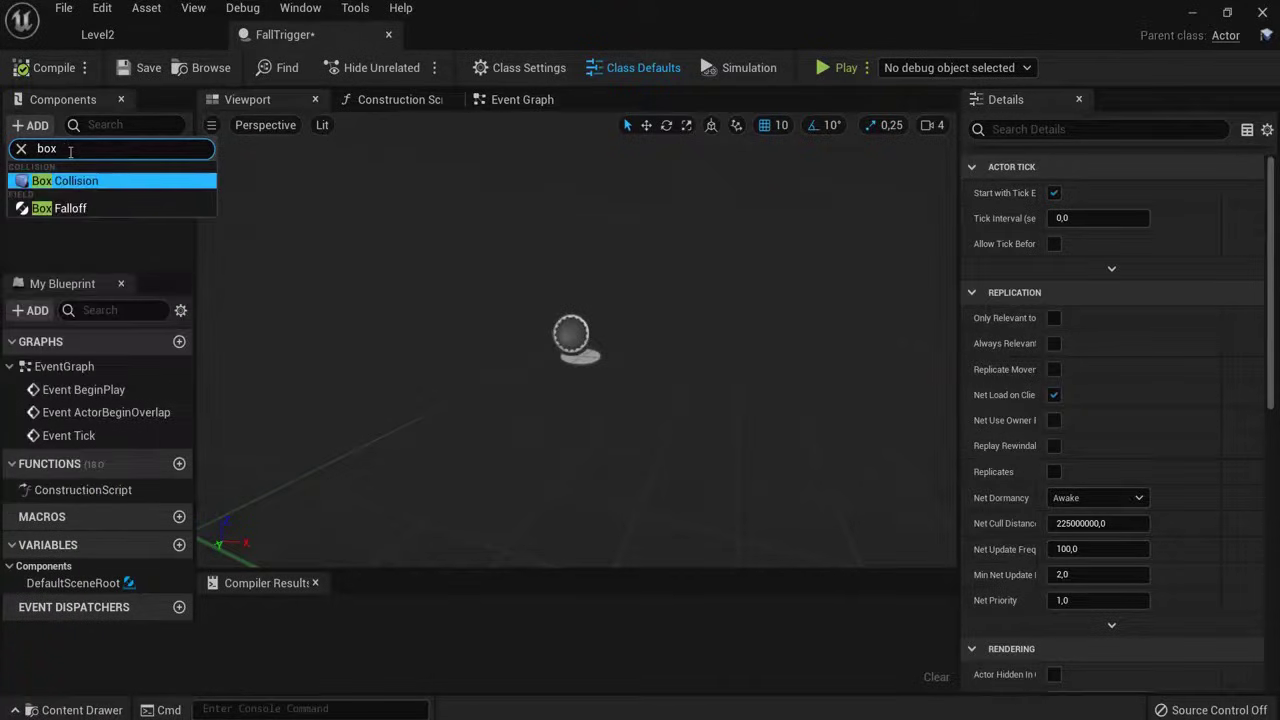
pyautogui.click(70, 180)
# Scale the collision box to 6.0 in X and Y, and compile the blueprint.
pyautogui.scroll(-5, 763, 457)
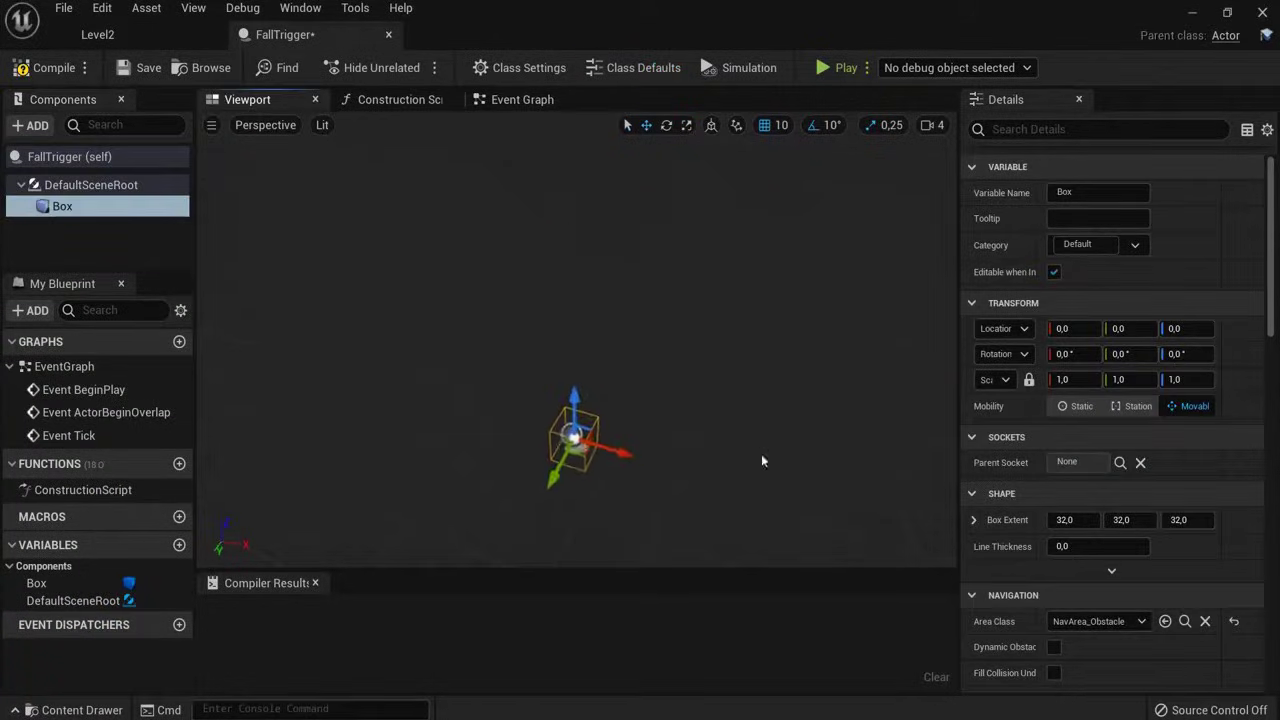
pyautogui.click(688, 125)
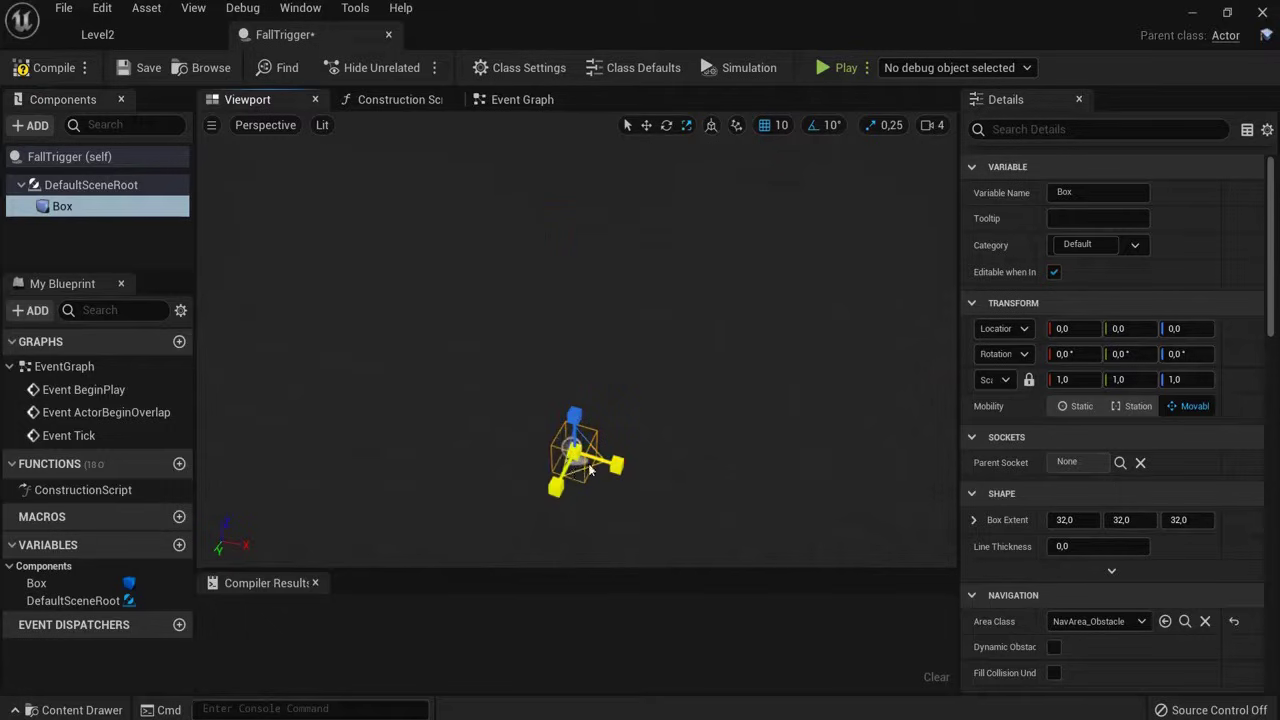
pyautogui.moveTo(589, 469); pyautogui.dragTo(576, 445)
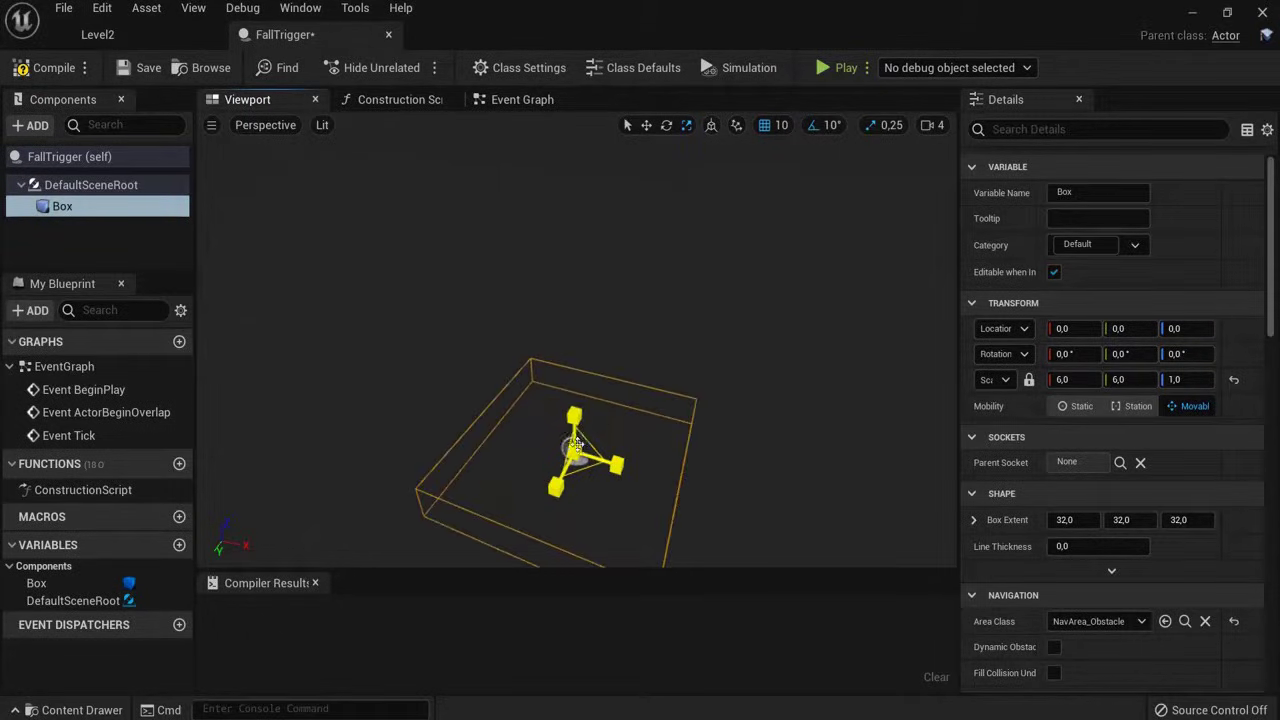
pyautogui.click(46, 70)
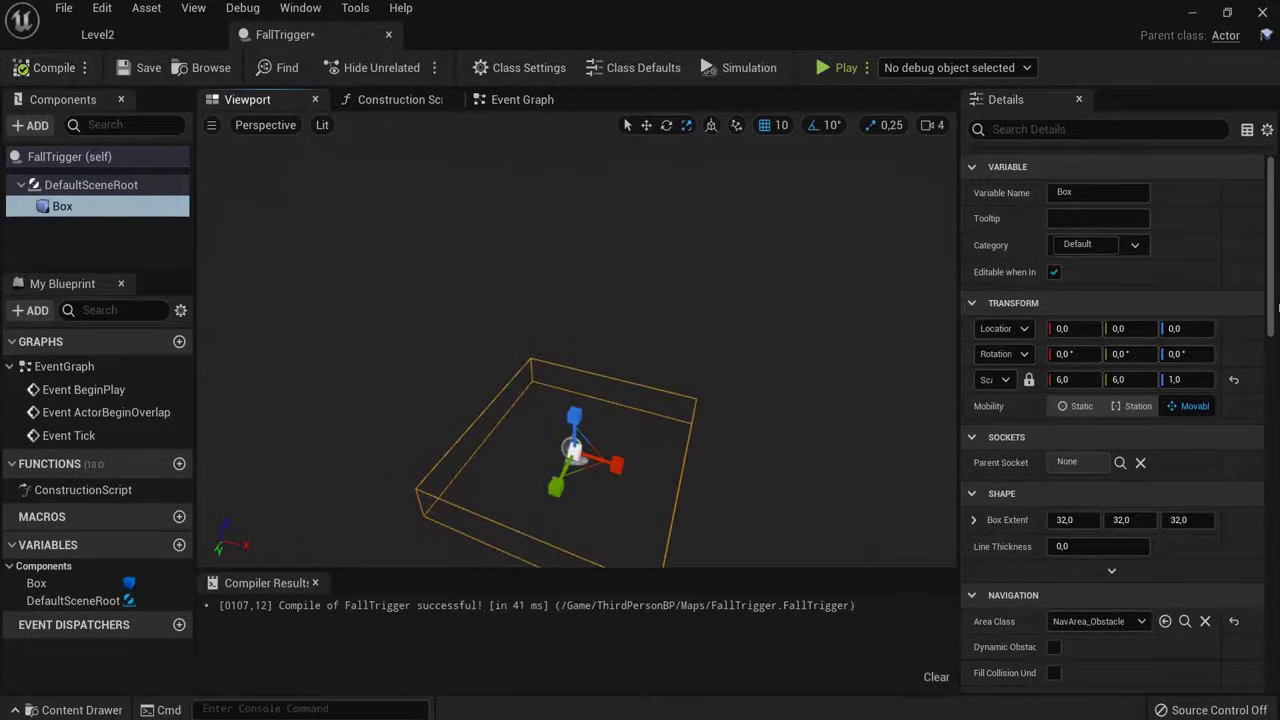
# Add an On Component Begin Overlap event for FallTrigger's collision box.
pyautogui.scroll(-10, 1248, 620)
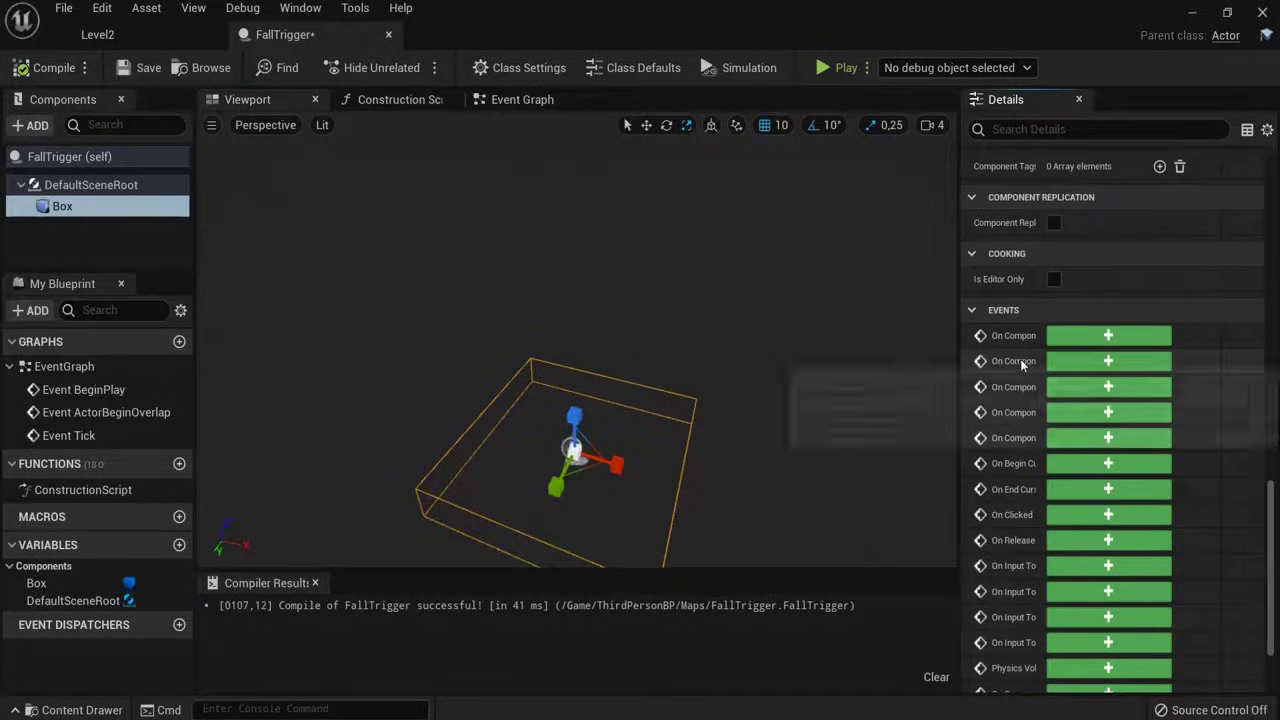
pyautogui.moveTo(1044, 360); pyautogui.dragTo(1102, 360)
pyautogui.click(1171, 361)
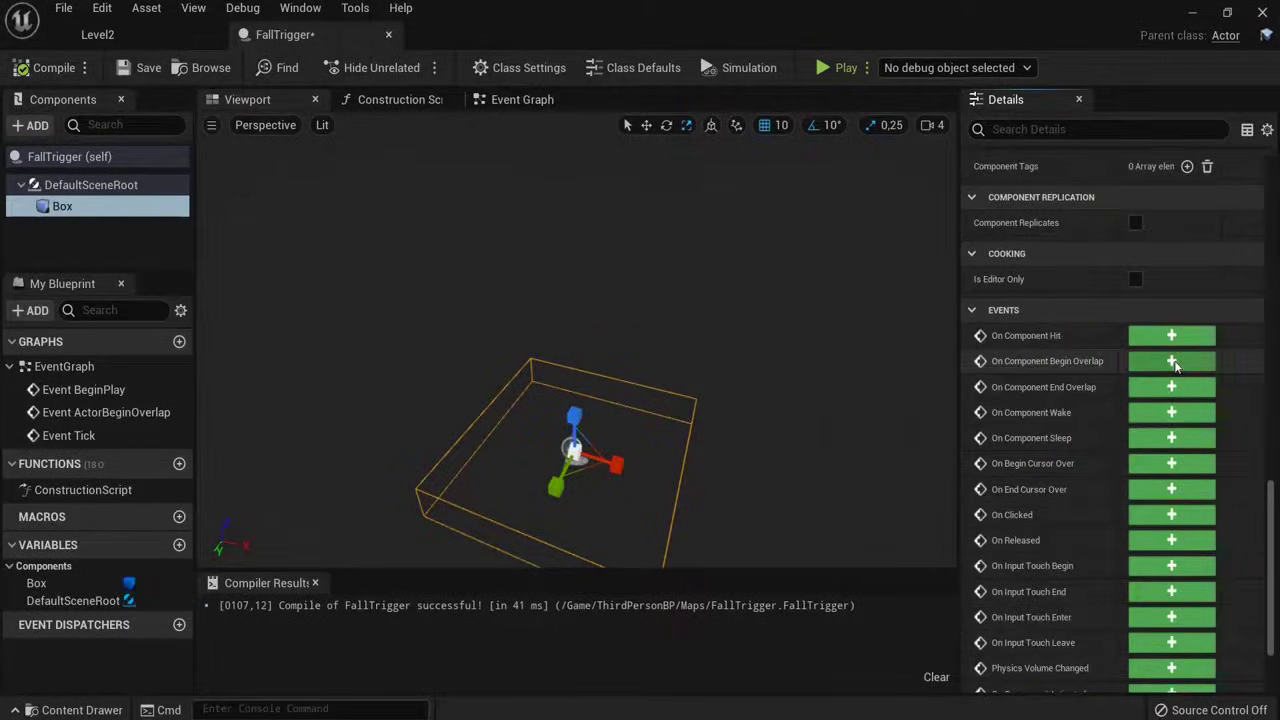
# Connect an Open Level (by Object Reference) node to the overlap event's execution output and set its Level to ThirdPersonExampleMap.
pyautogui.moveTo(523, 268); pyautogui.dragTo(705, 272)
pyautogui.write('level')
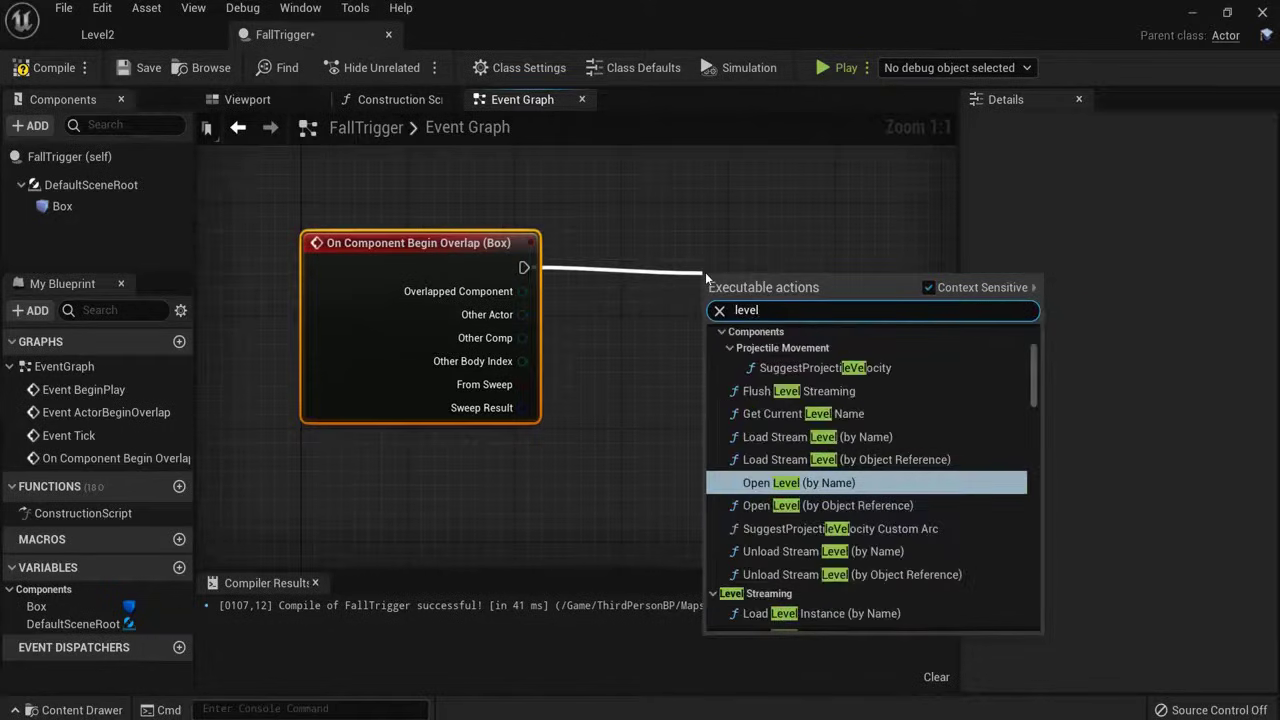
pyautogui.click(800, 506)
pyautogui.click(797, 350)
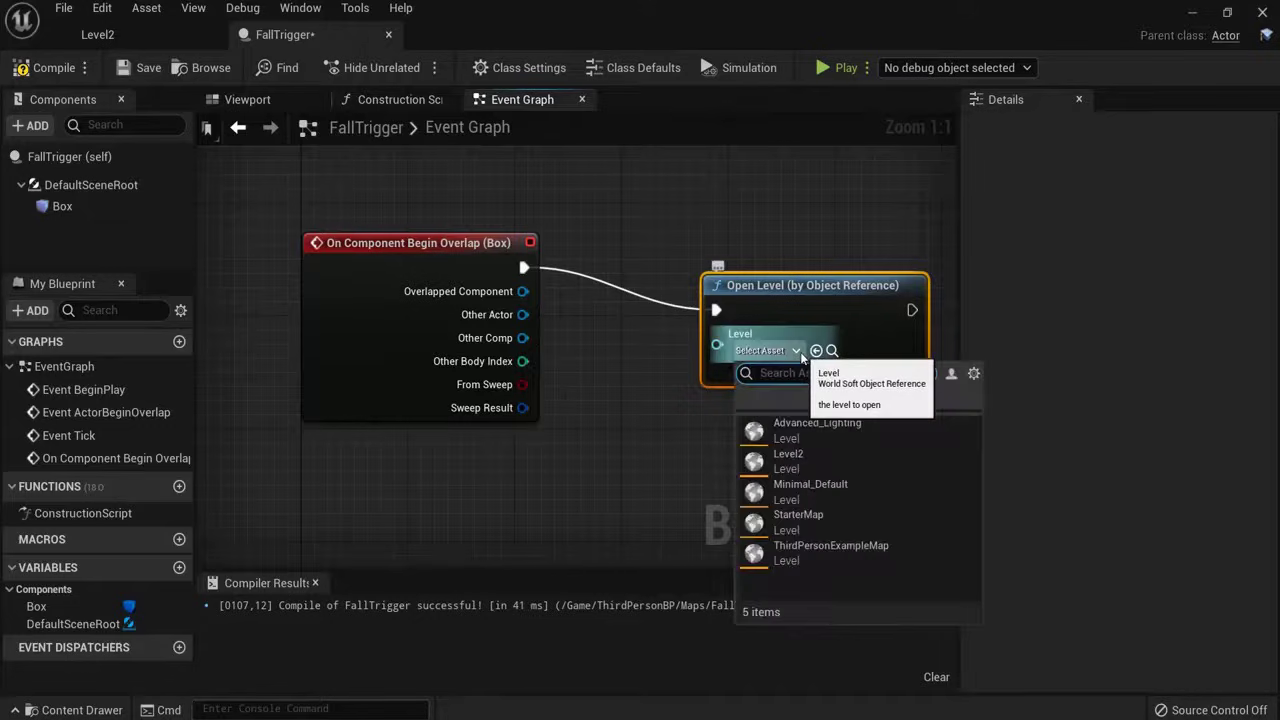
pyautogui.click(830, 550)
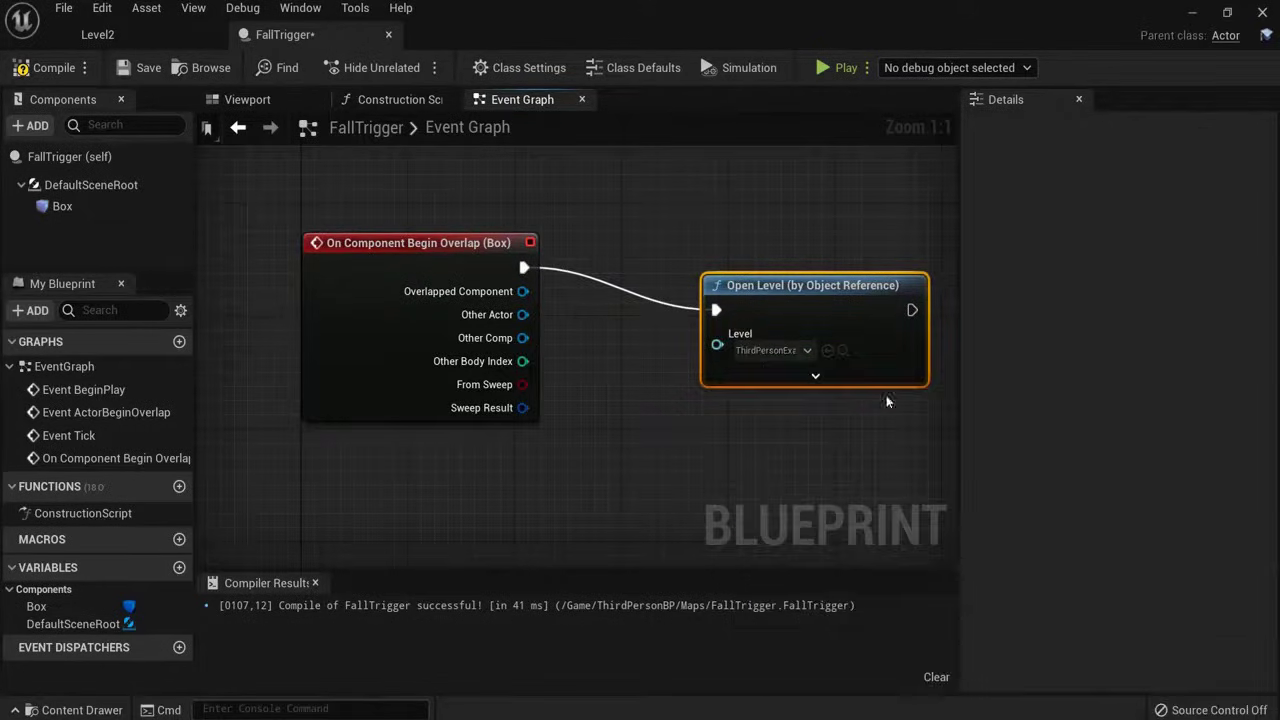
# Compile, save and close the FallTrigger blueprint.
pyautogui.click(54, 67)
pyautogui.click(148, 67)
pyautogui.click(389, 37)
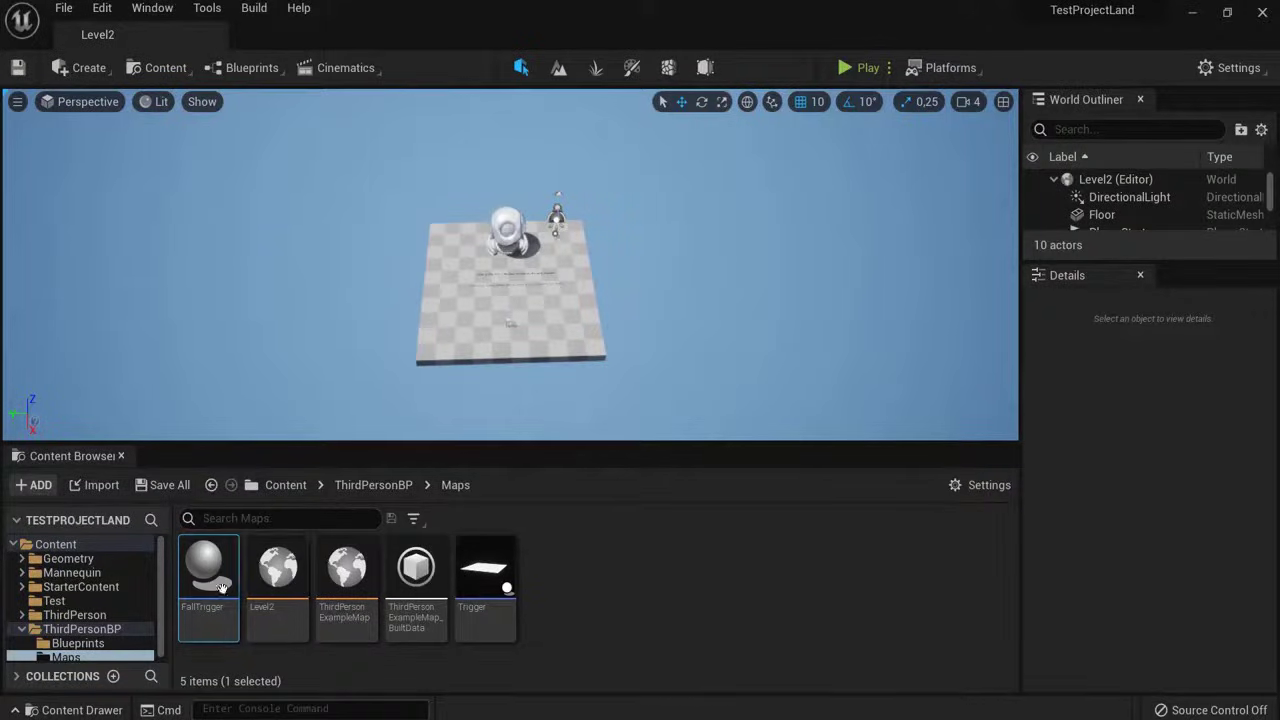
# Place a FallTrigger instance near the centre of Level2's floor and scale it to 8.0 in X and Y.
pyautogui.moveTo(222, 588); pyautogui.dragTo(372, 449)
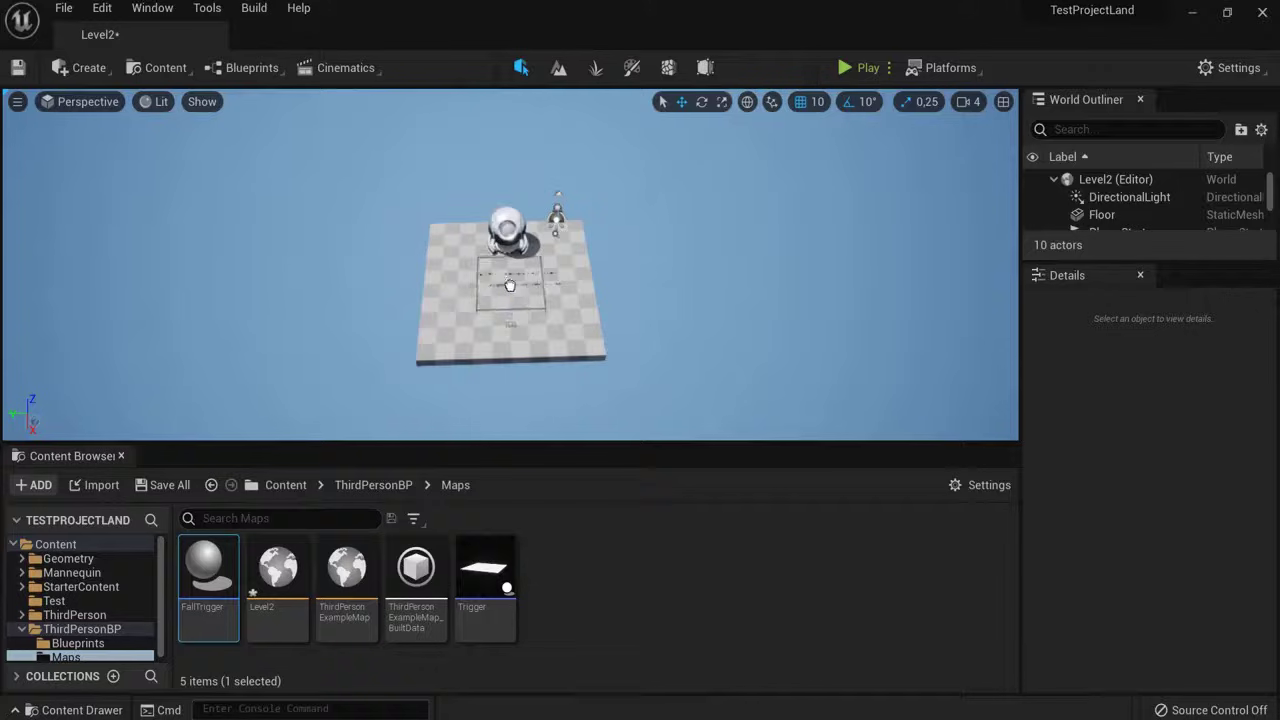
pyautogui.moveTo(509, 286); pyautogui.dragTo(509, 287)
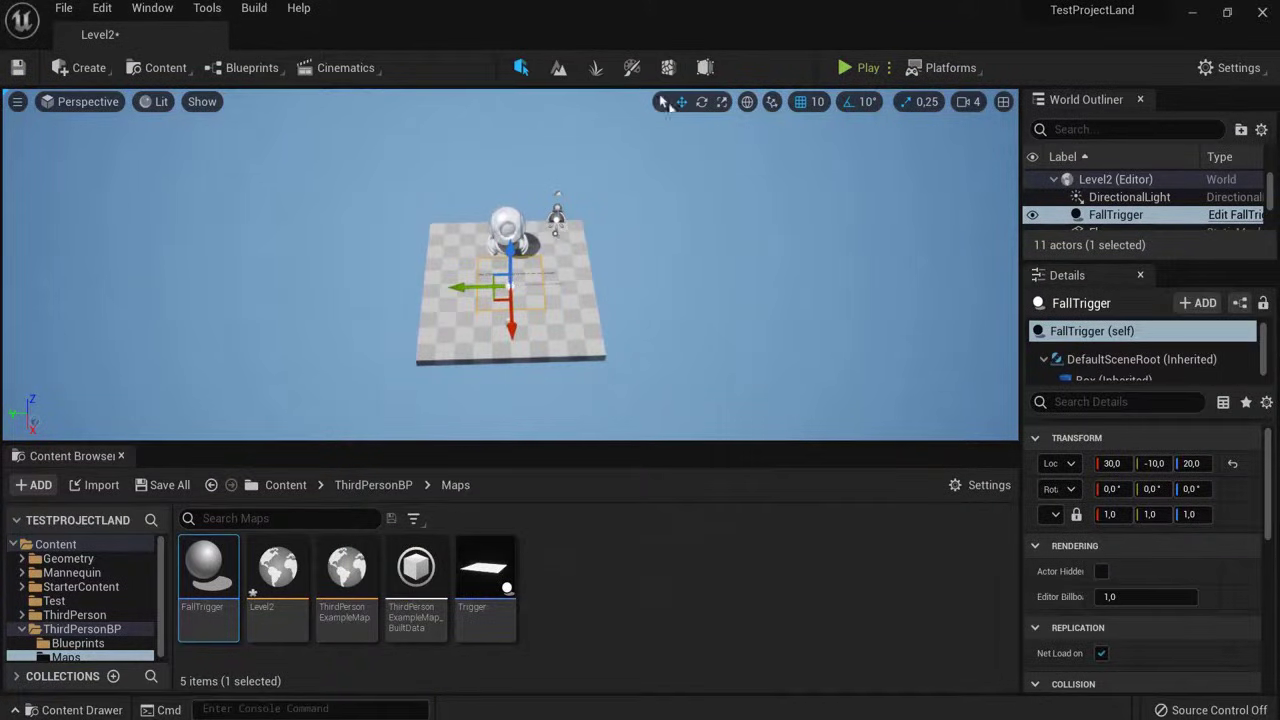
pyautogui.click(722, 101)
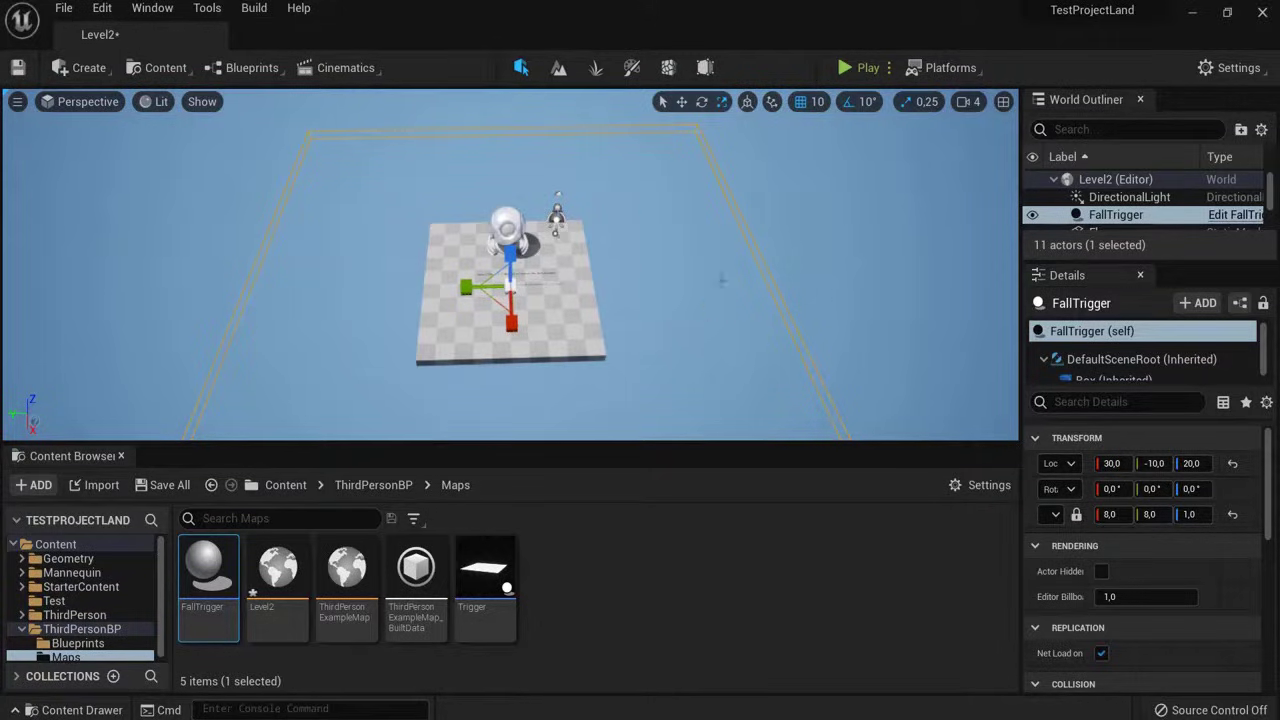
# Move the FallTrigger instance down below the floor to Z -210 and save Level2.
pyautogui.moveTo(662, 398); pyautogui.dragTo(688, 287, button='right')
pyautogui.press('q')
pyautogui.keyDown('alt'); pyautogui.moveTo(688, 287); pyautogui.dragTo(475, 193); pyautogui.keyUp('alt')
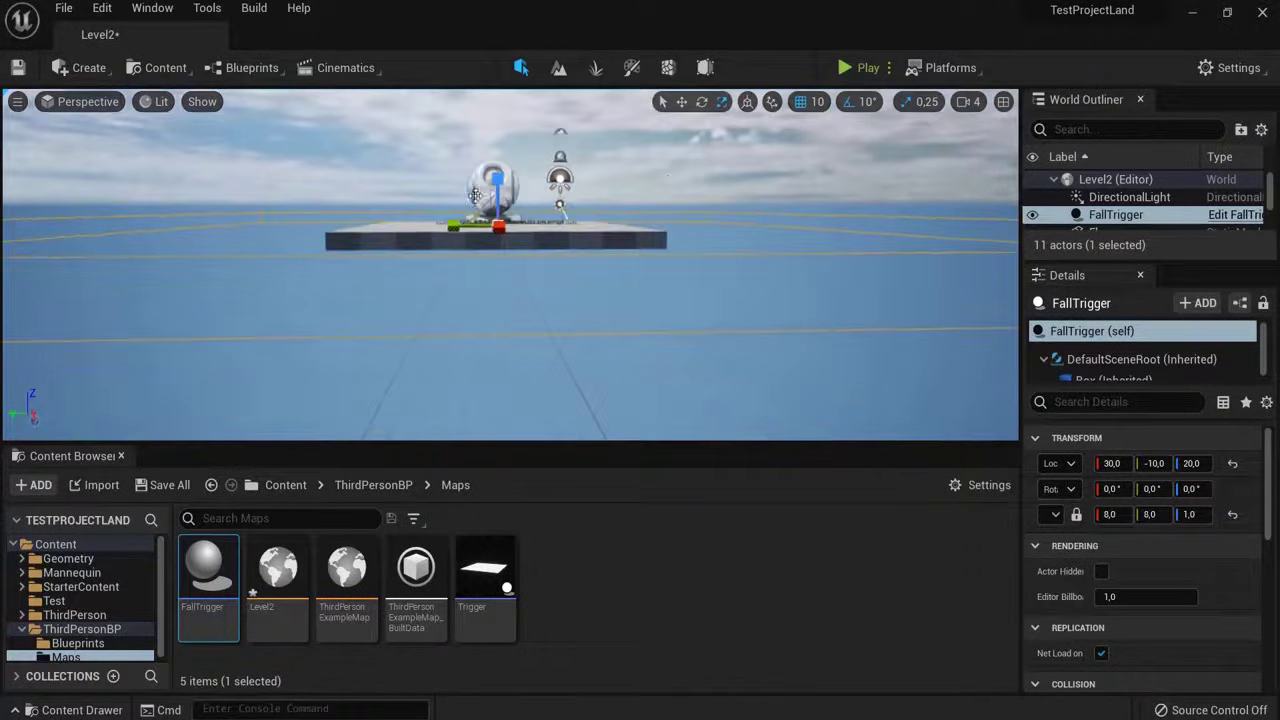
pyautogui.click(681, 101)
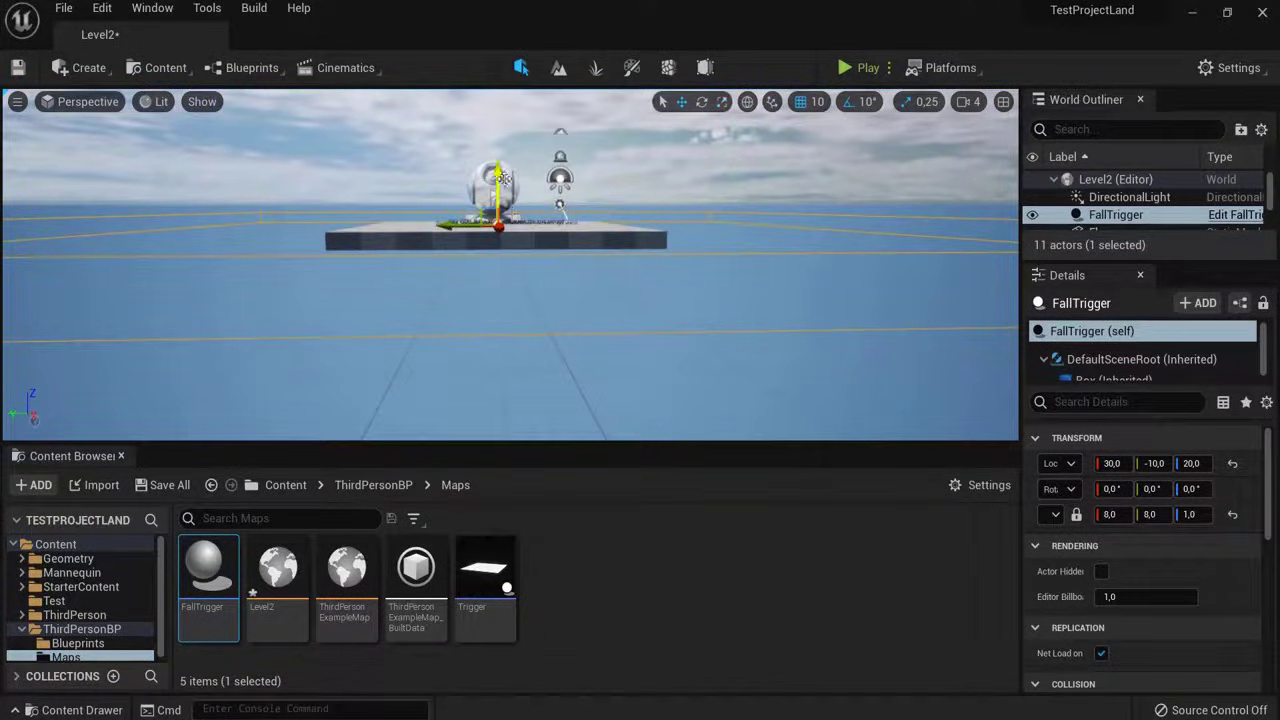
pyautogui.moveTo(497, 218); pyautogui.dragTo(495, 237)
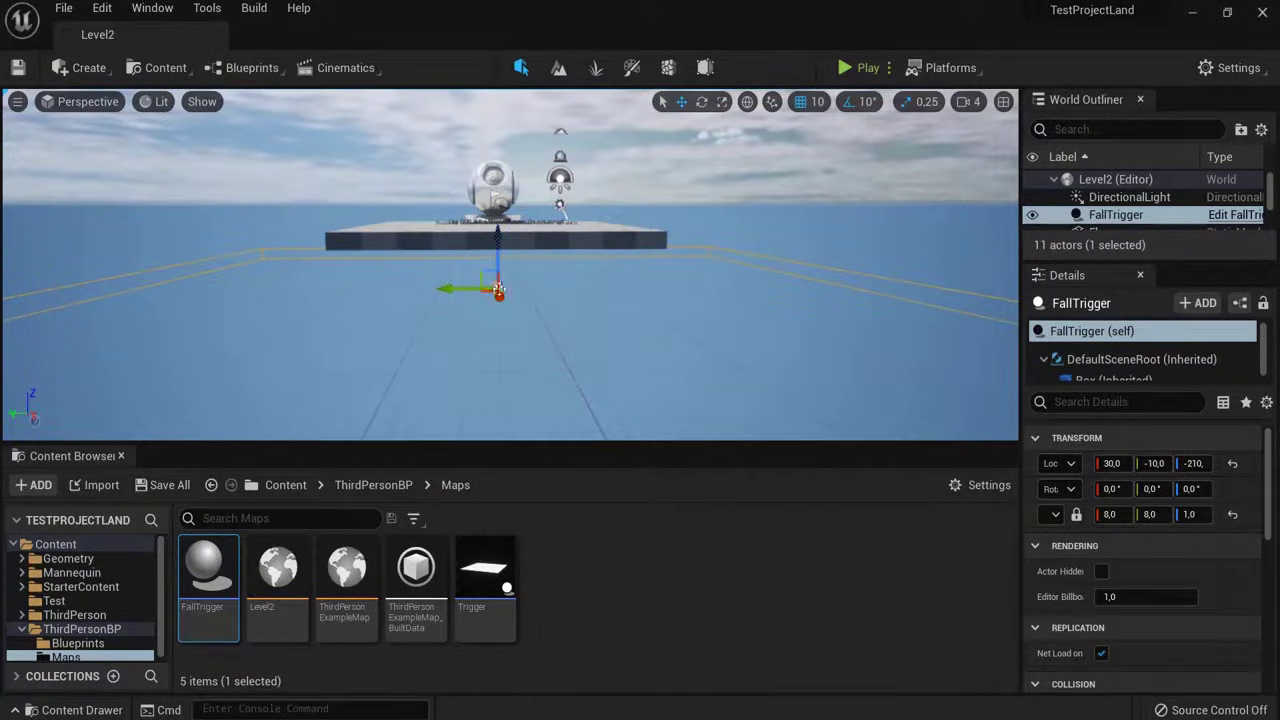
pyautogui.keyDown('alt'); pyautogui.moveTo(553, 330); pyautogui.dragTo(568, 347); pyautogui.keyUp('alt')
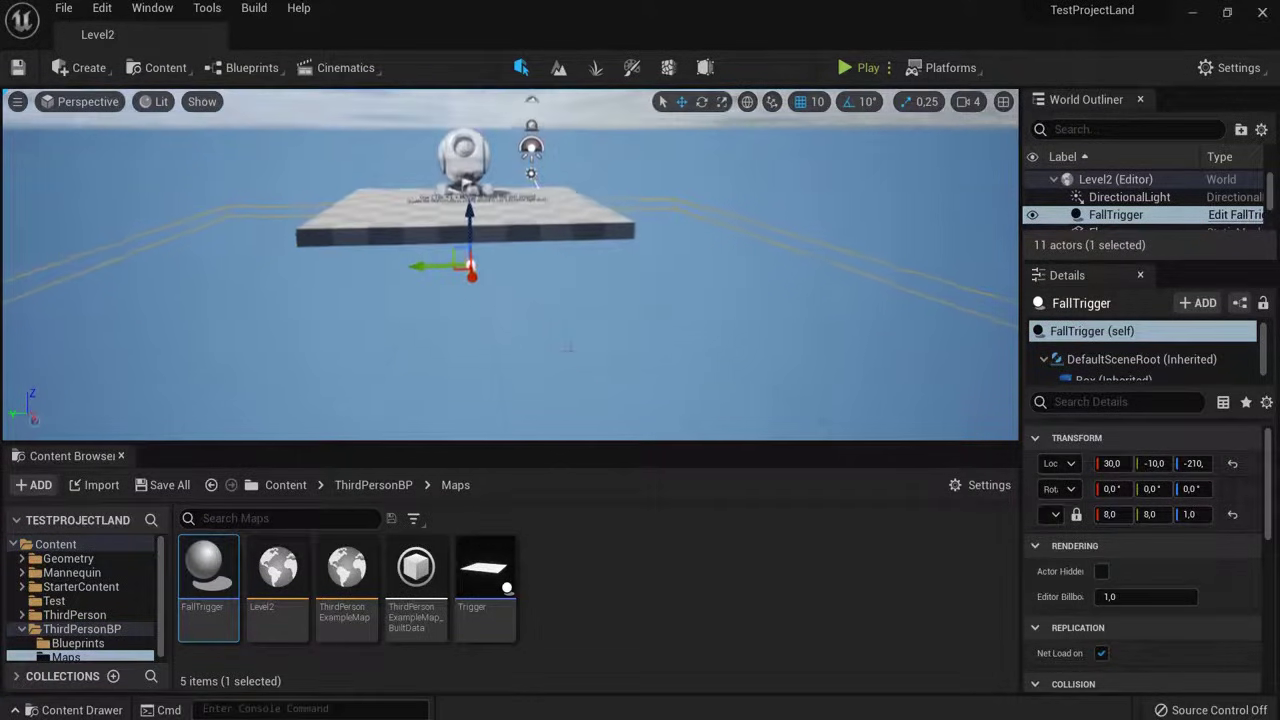
# Open ThirdPersonExampleMap and play-test it, running the character through the level trigger and off the edge of Level2, and stop the session.
pyautogui.doubleClick(340, 570)
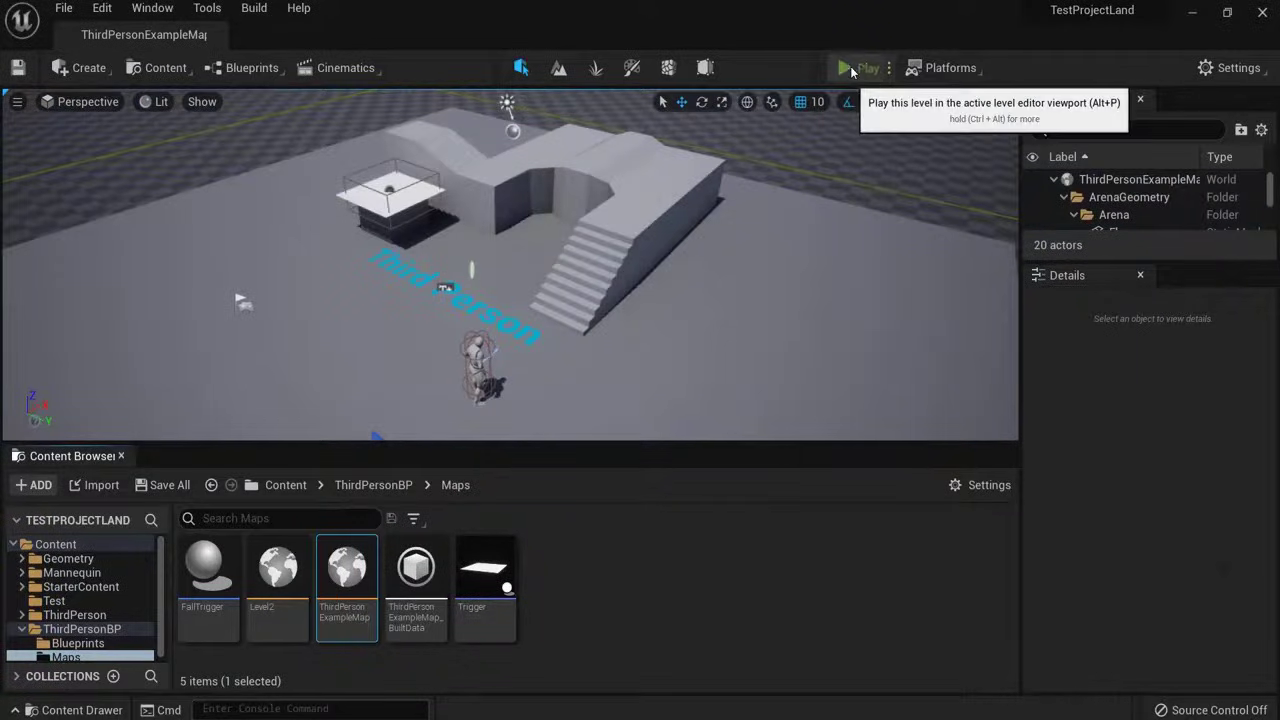
pyautogui.click(845, 67)
pyautogui.press('w')
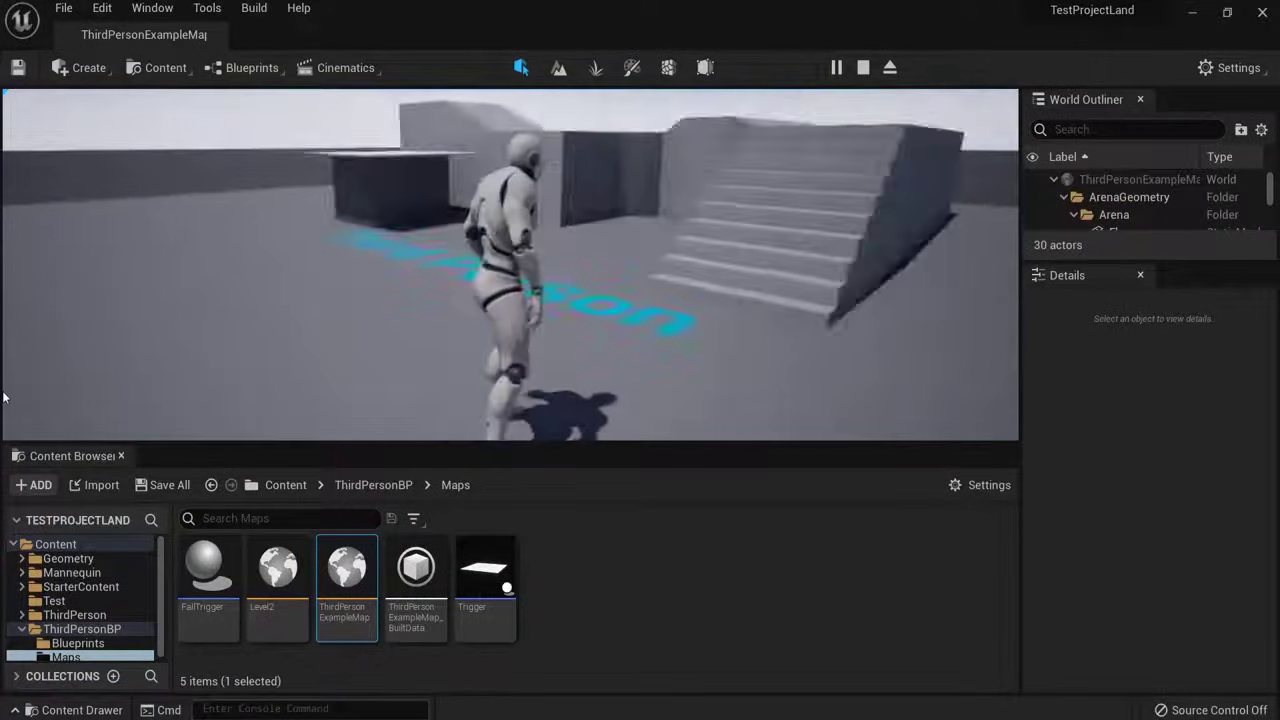
pyautogui.press('w')
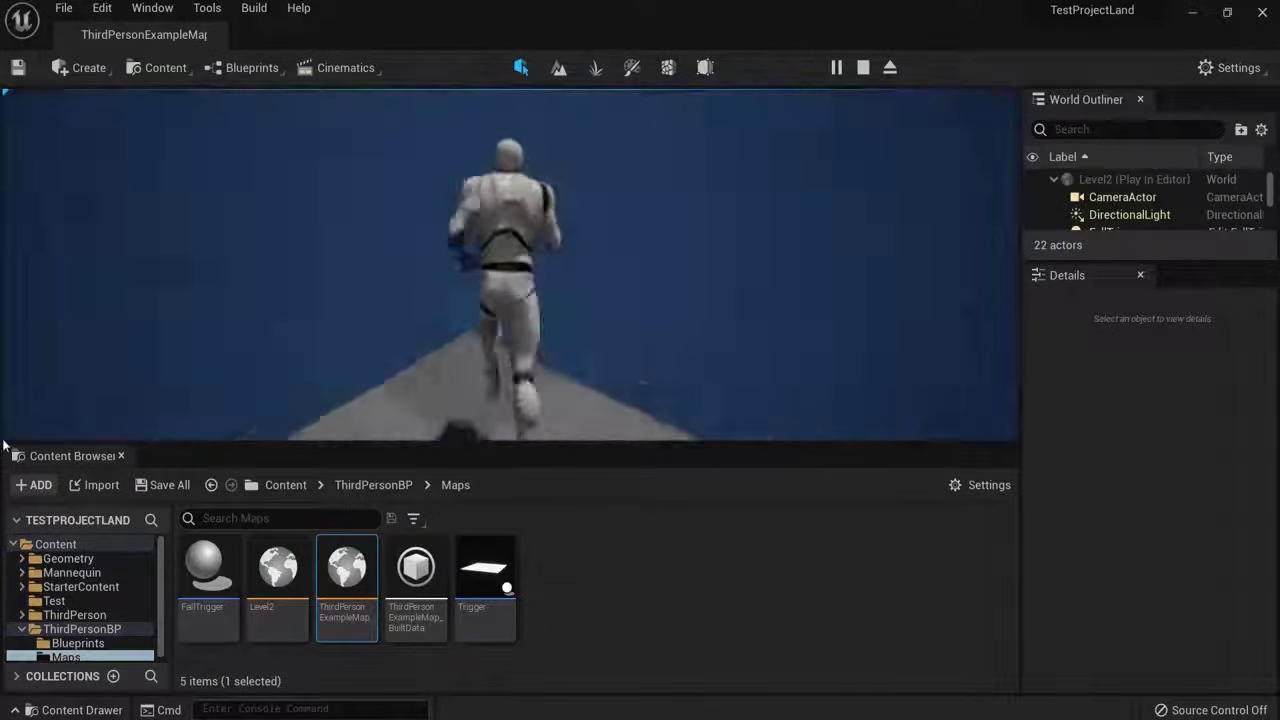
pyautogui.press('Escape')
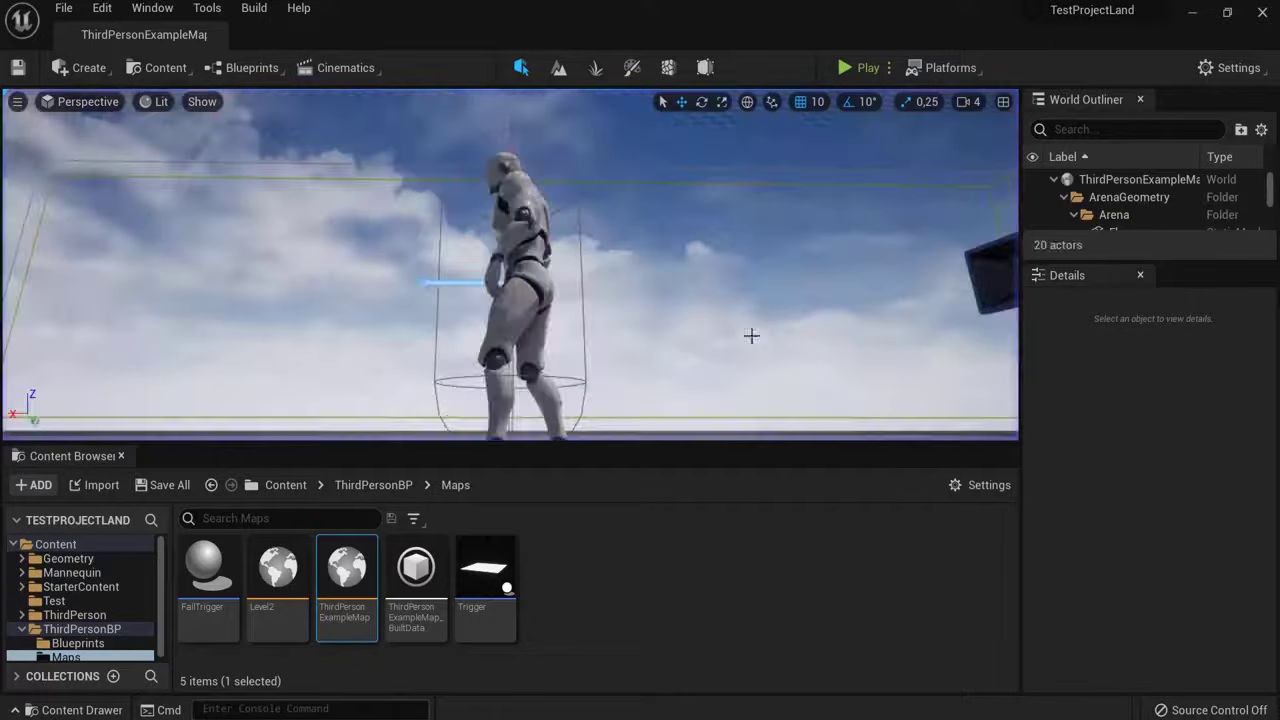
# Look over the trigger platform in ThirdPersonExampleMap, and reopen Level2 to select the FallTrigger instance below the floor.
pyautogui.moveTo(751, 334); pyautogui.dragTo(686, 500, button='right')
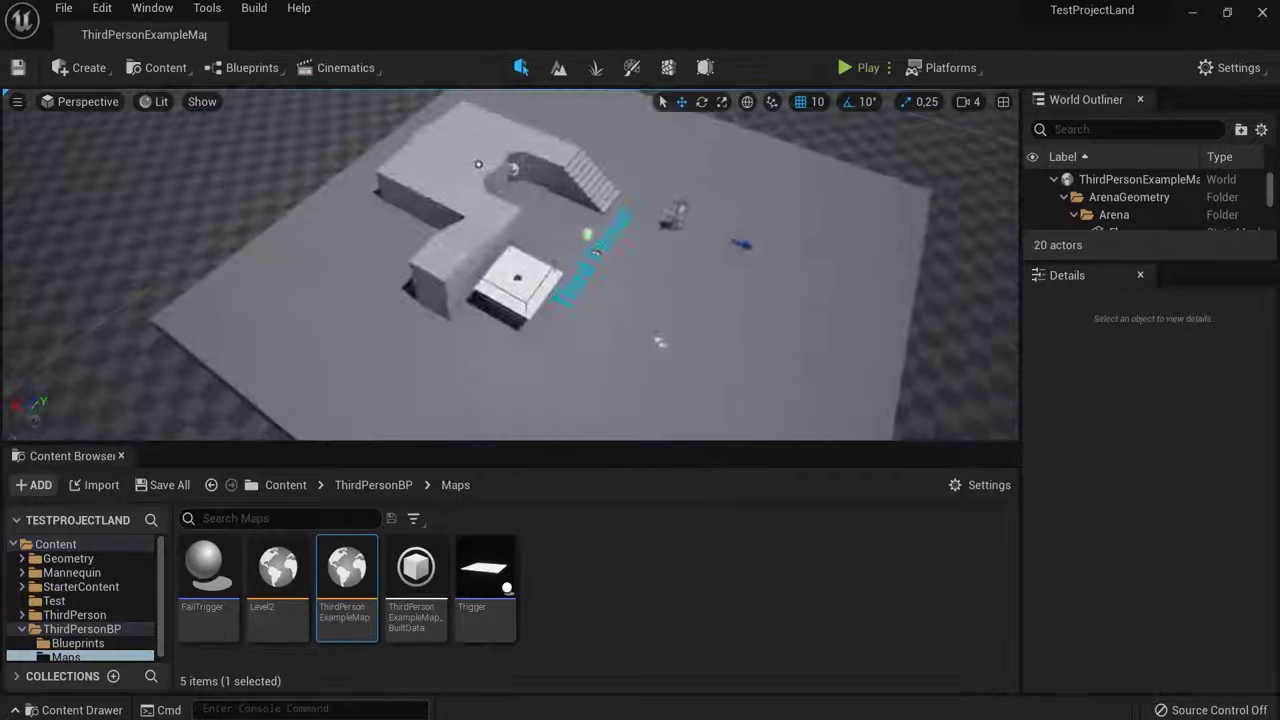
pyautogui.click(541, 265)
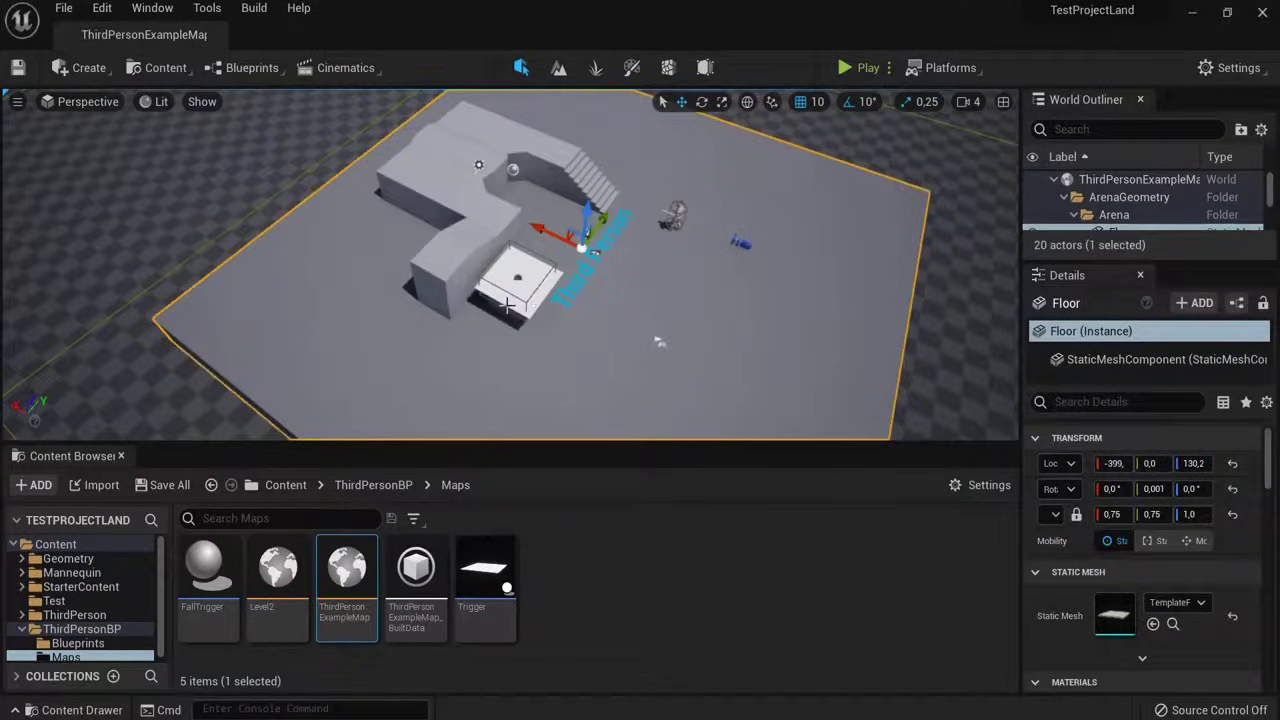
pyautogui.doubleClick(252, 585)
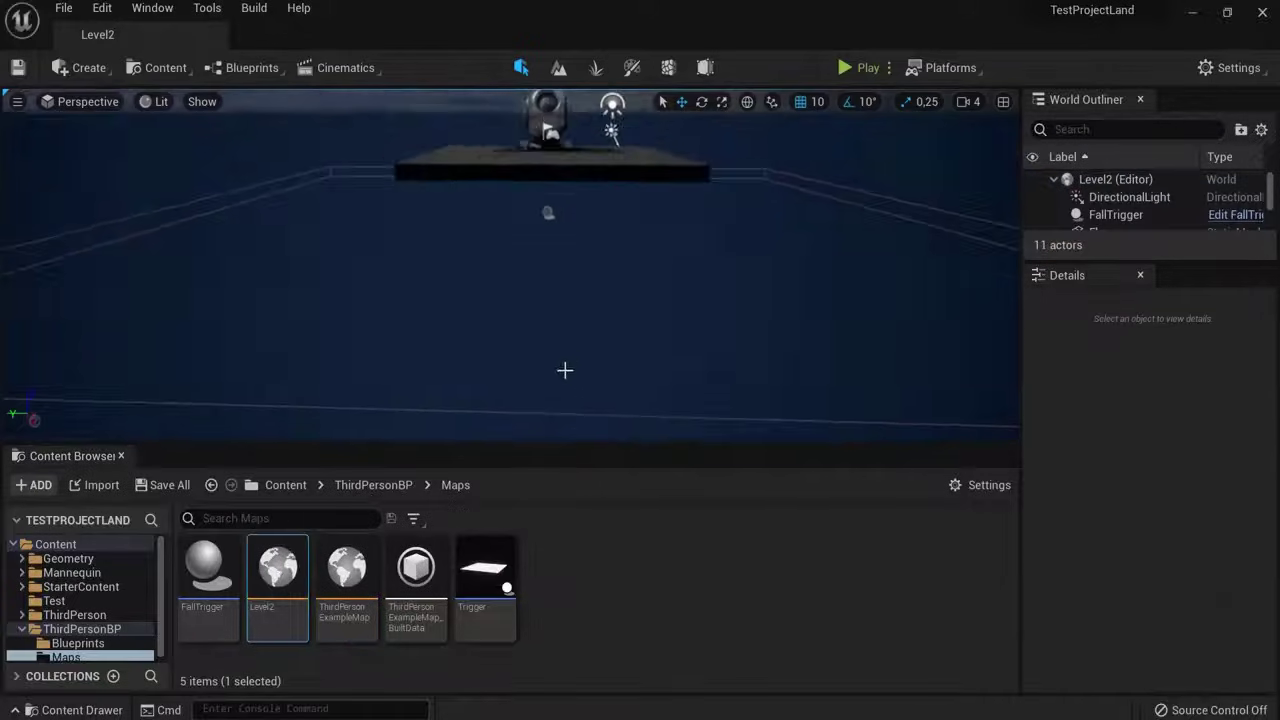
pyautogui.moveTo(568, 428); pyautogui.dragTo(503, 360, button='right')
pyautogui.click(486, 366)
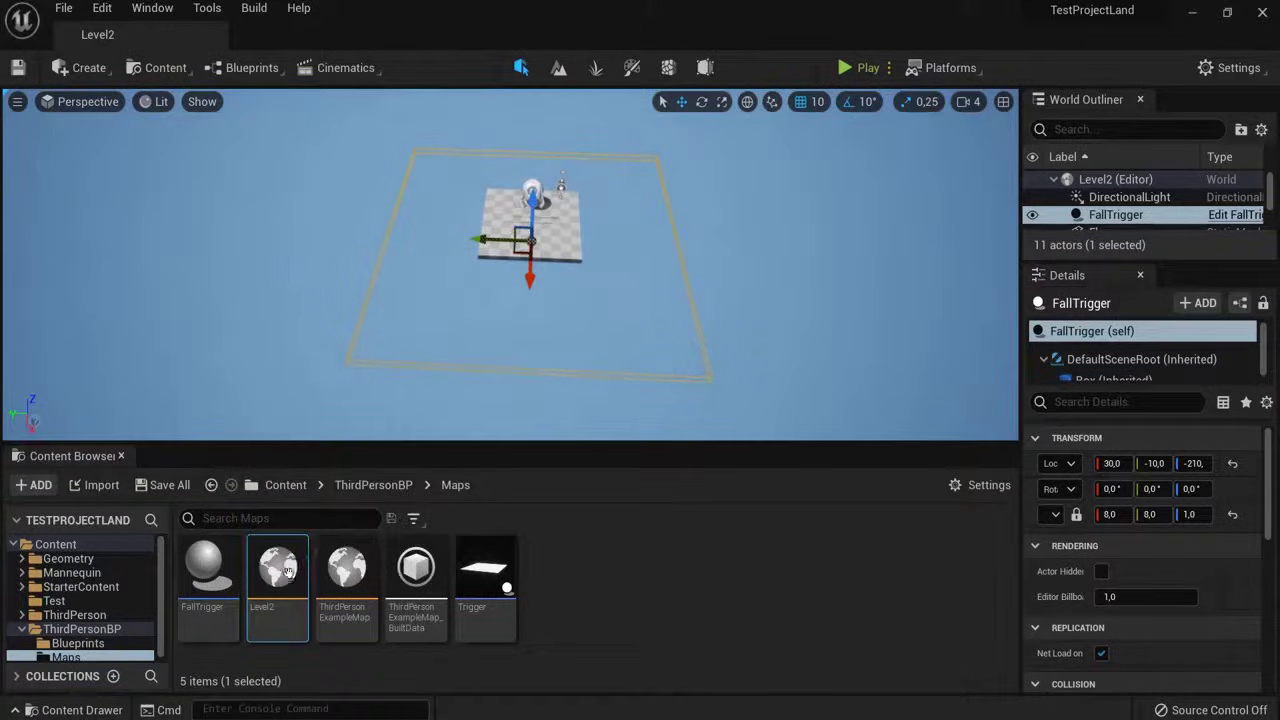
# Review the FallTrigger blueprint's overlap event and Open Level node in the event graph, and close the blueprint.
pyautogui.doubleClick(205, 572)
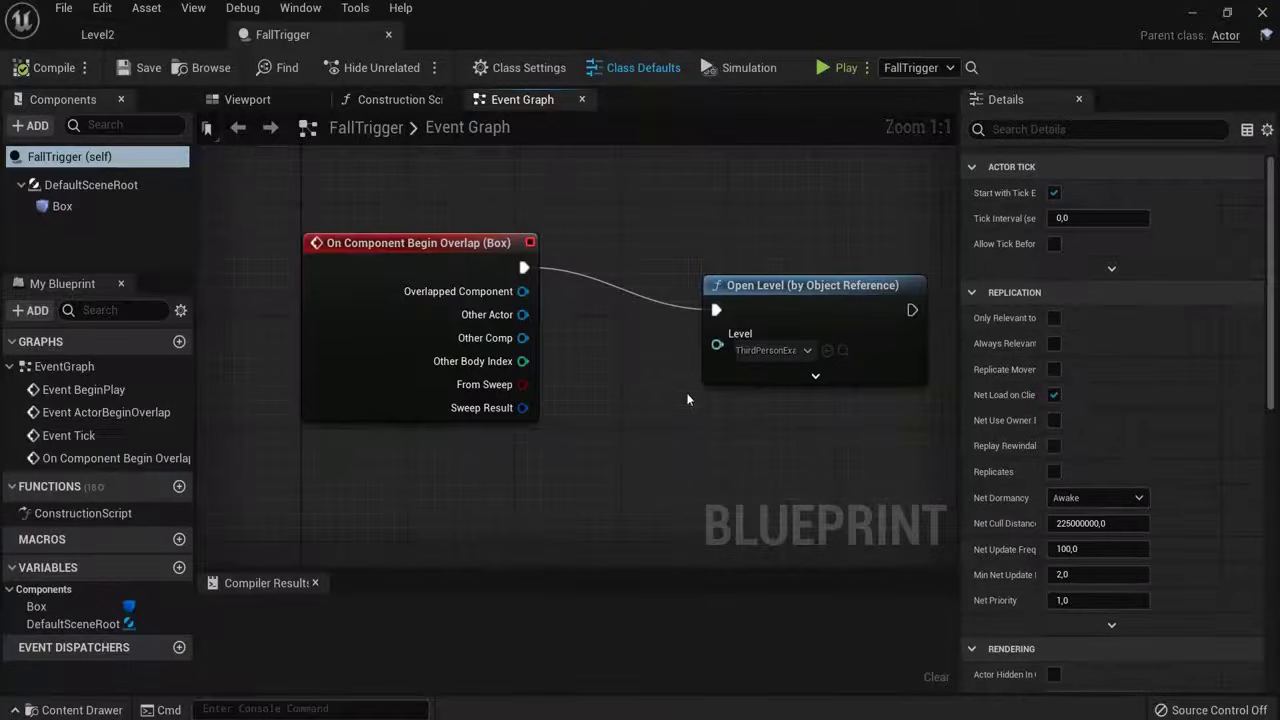
pyautogui.click(385, 34)
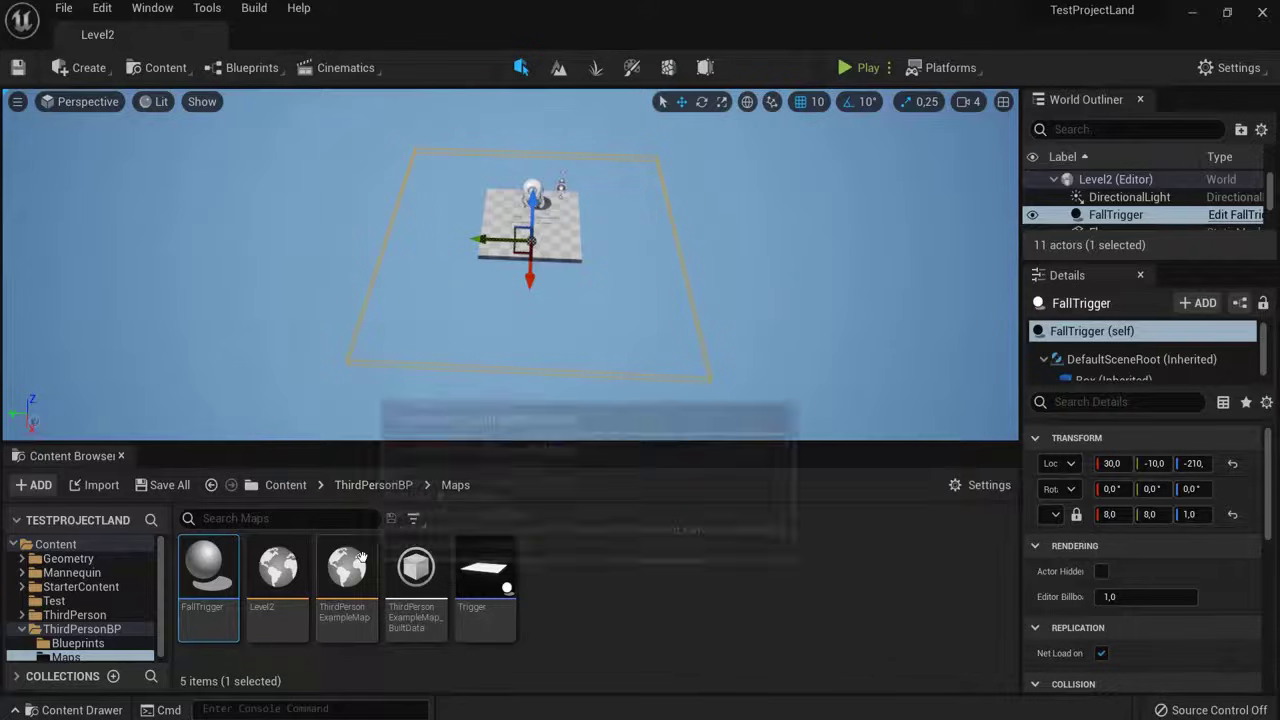